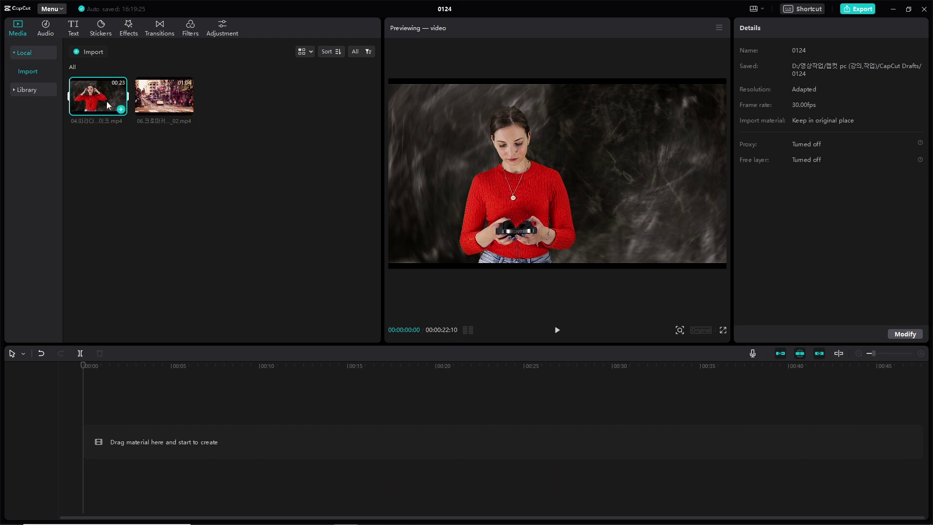
- Place the video clip of the woman in the red sweater at the start of the main timeline track
{"action": "left_click_drag", "start_coordinate": [106, 97], "coordinate": [84, 440]}
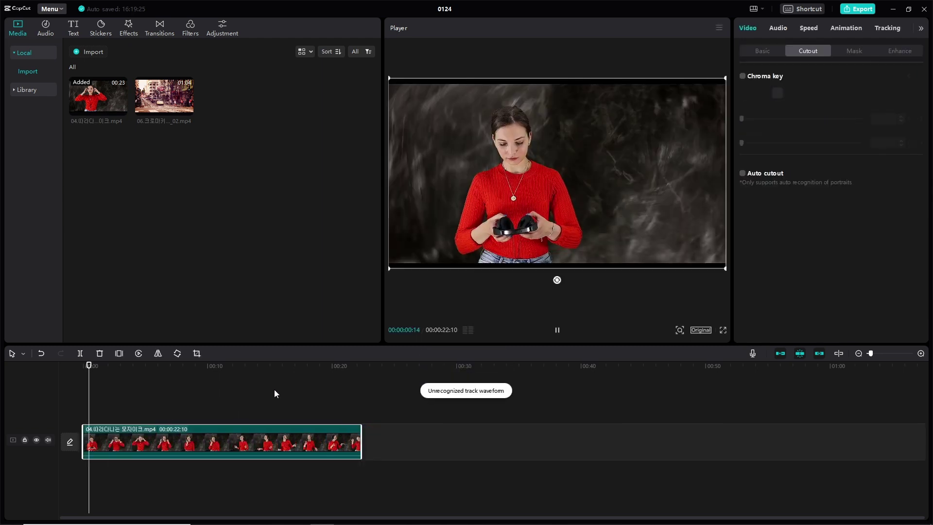
{"action": "key", "text": "space"}
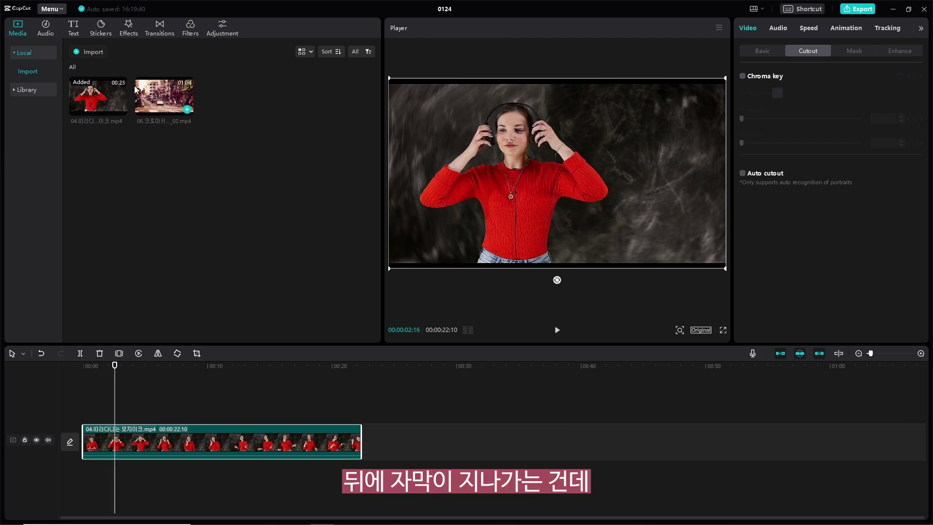
{"action": "left_click_drag", "start_coordinate": [101, 94], "coordinate": [86, 407]}
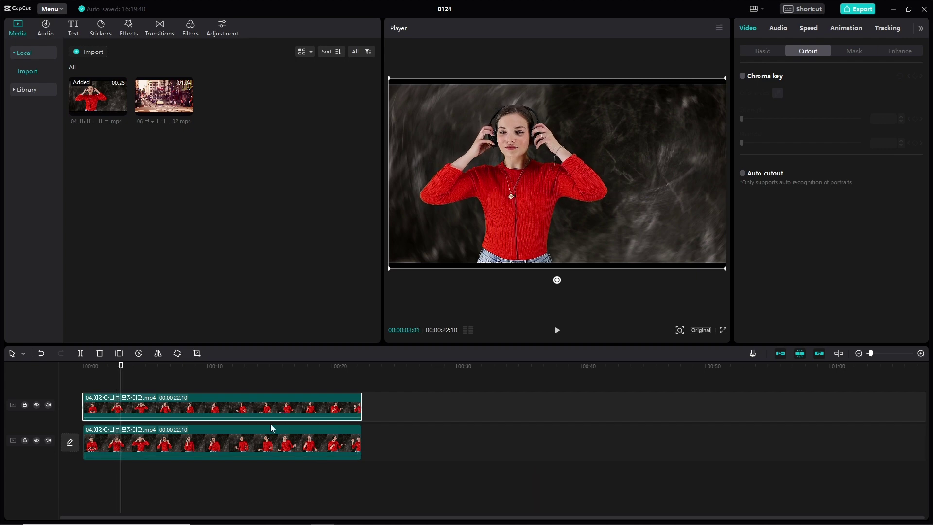
{"action": "left_click", "coordinate": [278, 441]}
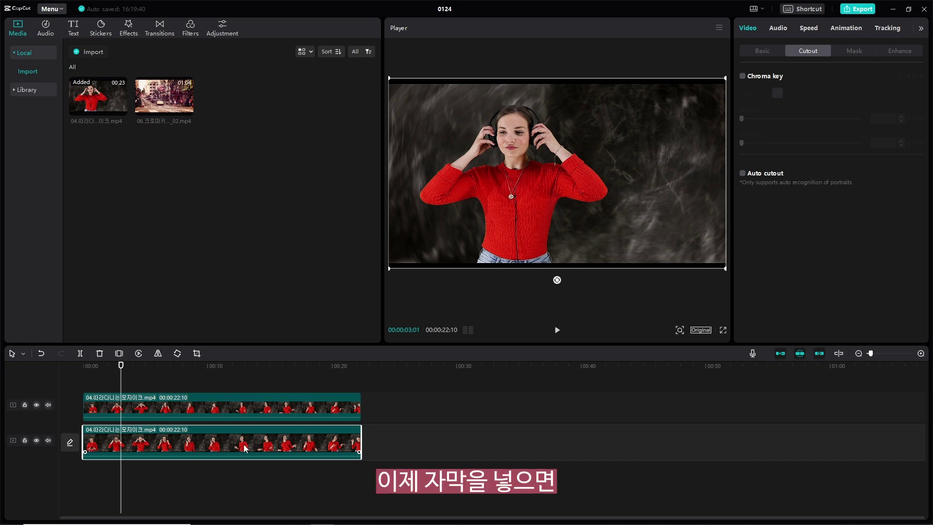
{"action": "left_click", "coordinate": [275, 396]}
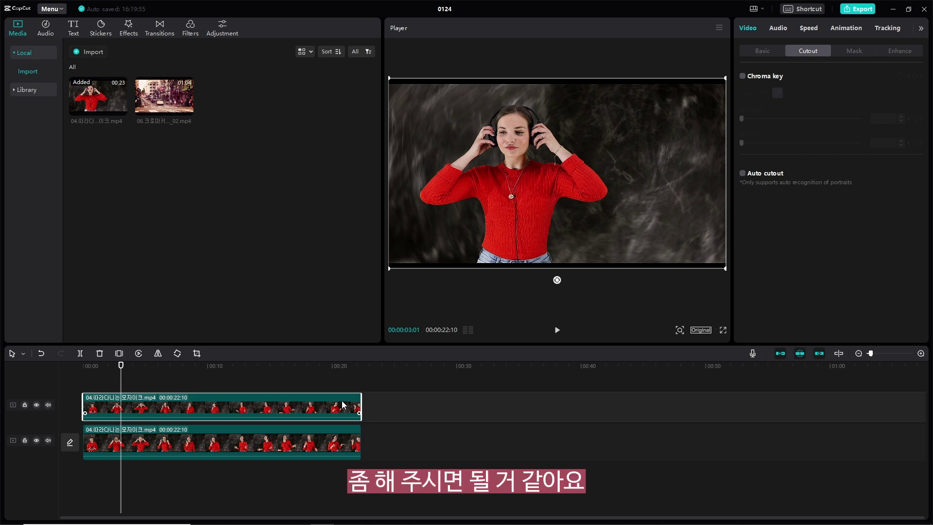
{"action": "key", "text": "Delete"}
{"action": "left_click", "coordinate": [261, 430]}
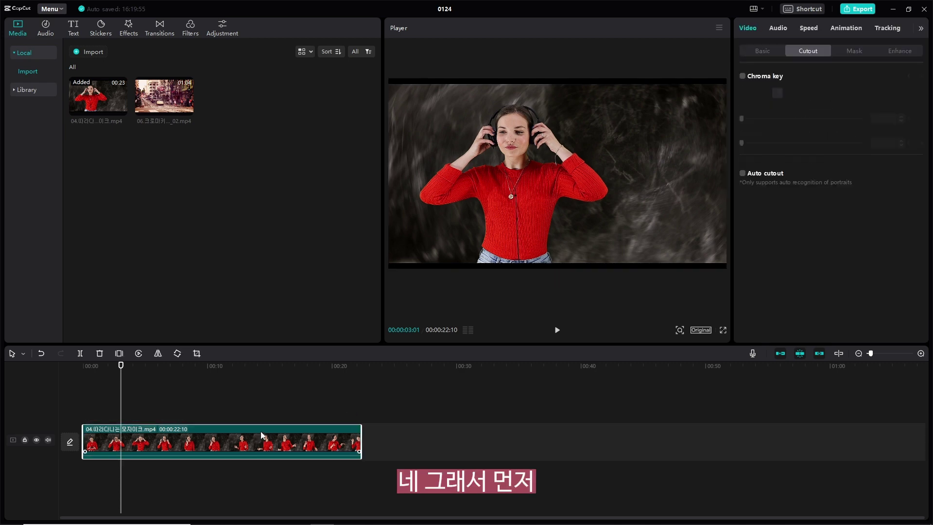
- Add a default text clip above the video, starting at about 00:00:03:13 and extended to about 16 seconds on the timeline
{"action": "key", "text": "space"}
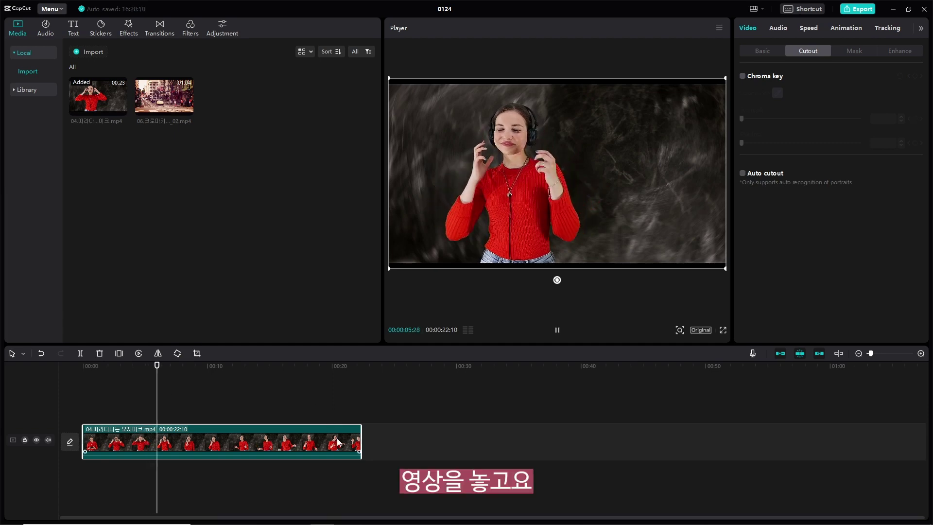
{"action": "key", "text": "space"}
{"action": "left_click", "coordinate": [74, 29]}
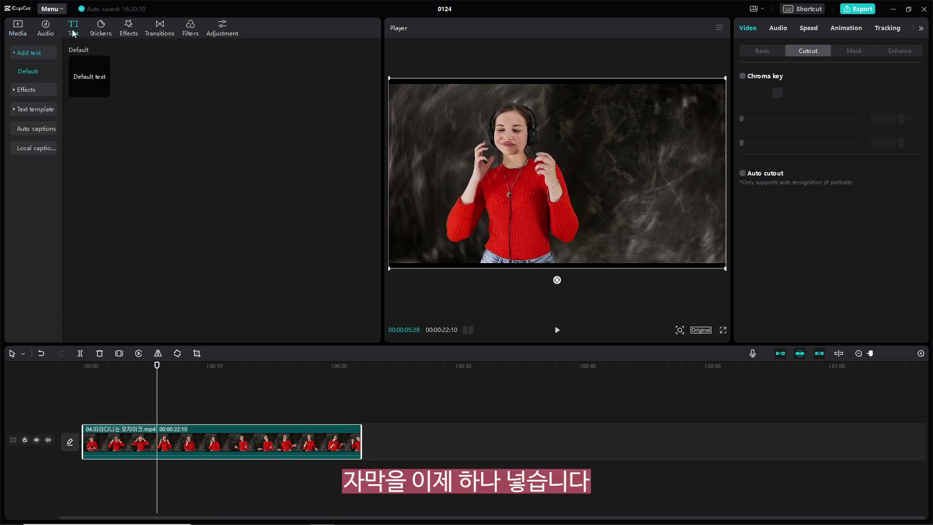
{"action": "left_click", "coordinate": [104, 91]}
{"action": "left_click_drag", "start_coordinate": [181, 417], "coordinate": [150, 416]}
{"action": "left_click_drag", "start_coordinate": [158, 373], "coordinate": [125, 385]}
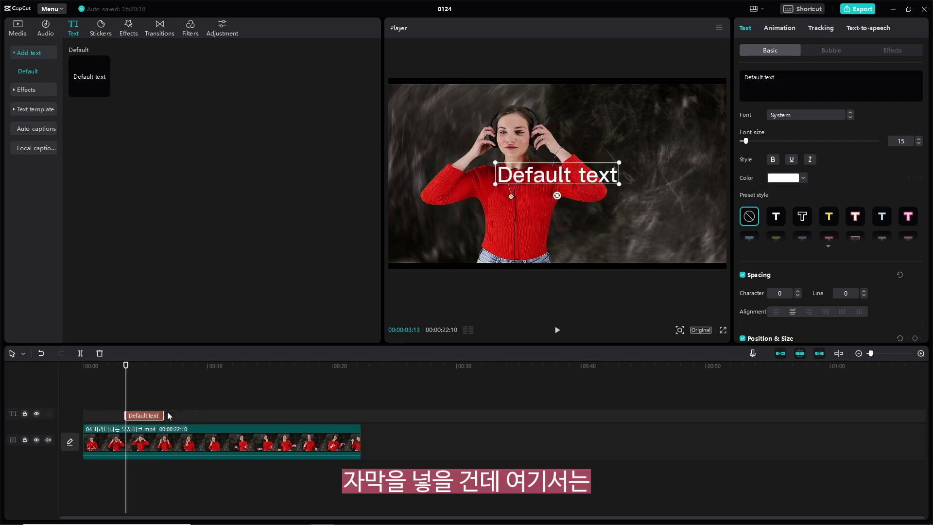
{"action": "left_click_drag", "start_coordinate": [162, 415], "coordinate": [286, 415]}
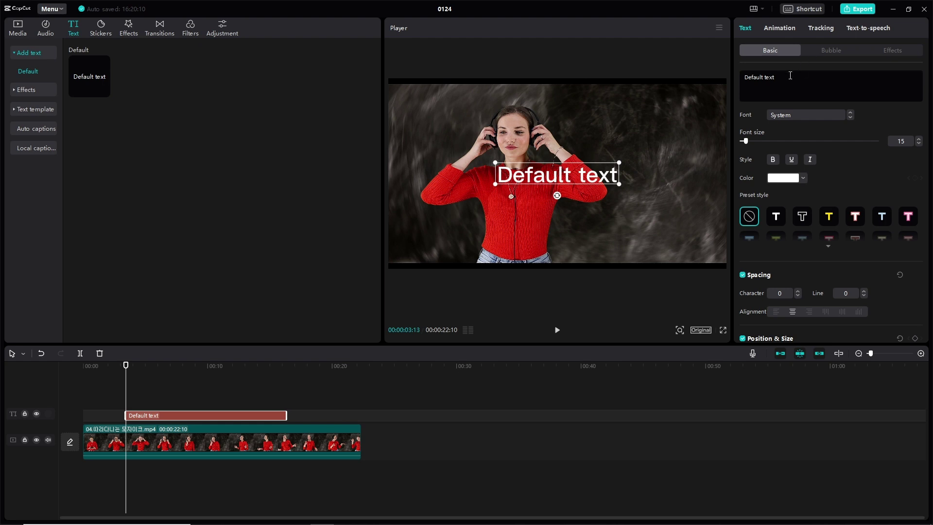
- Replace the default text content with one line of ten ㅋ characters, "ㅋㅋㅋㅋㅋㅋㅋㅋㅋㅋ"
{"action": "left_click_drag", "start_coordinate": [790, 76], "coordinate": [717, 82]}
{"action": "type", "text": "zzzz"}
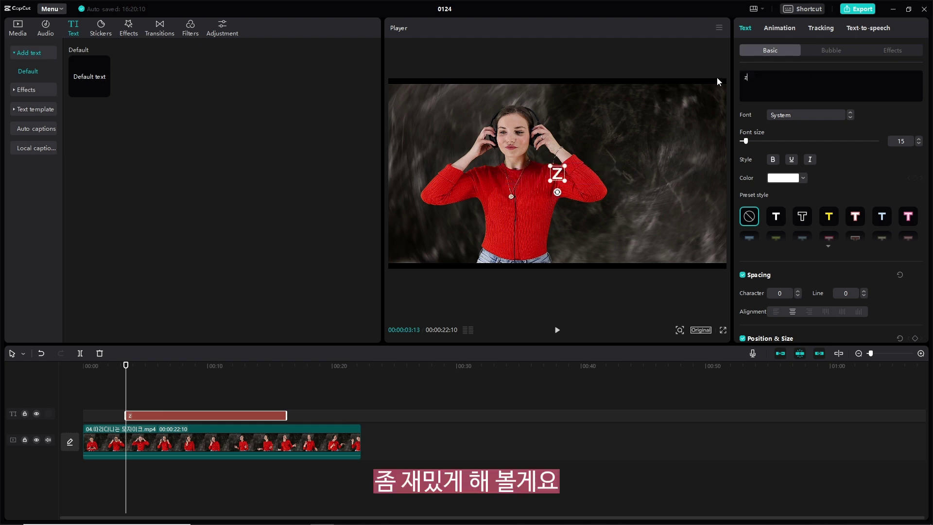
{"action": "key", "text": "BackSpace"}
{"action": "key", "text": "BackSpace"}
{"action": "key", "text": "BackSpace"}
{"action": "type", "text": "ㅋㅋㅋㅋㅋㅋㅋㅋ"}
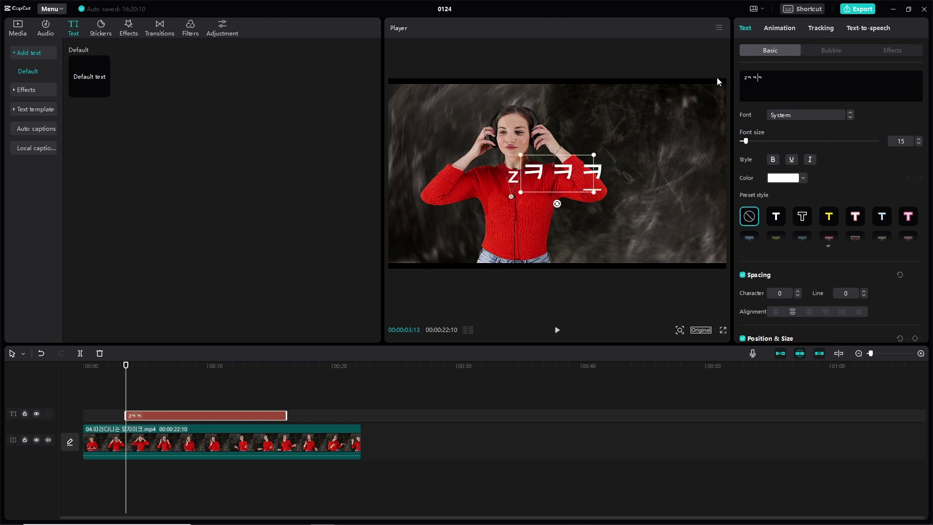
{"action": "key", "text": "BackSpace"}
{"action": "key", "text": "BackSpace"}
{"action": "key", "text": "BackSpace"}
{"action": "key", "text": "BackSpace"}
{"action": "key", "text": "BackSpace"}
{"action": "key", "text": "BackSpace"}
{"action": "key", "text": "BackSpace"}
{"action": "key", "text": "BackSpace"}
{"action": "key", "text": "BackSpace"}
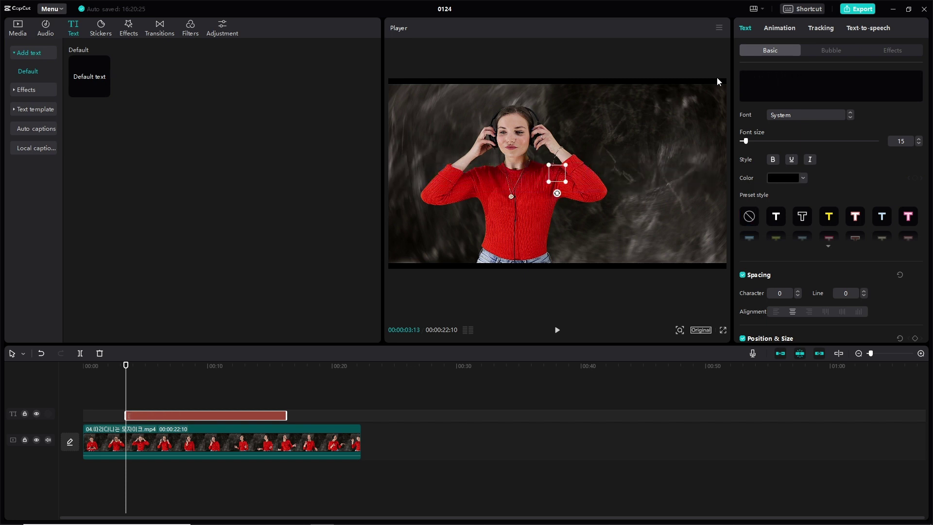
{"action": "type", "text": "ㅋㅋㅋㅋㅋㅋㅋㅋㅋㅋ"}
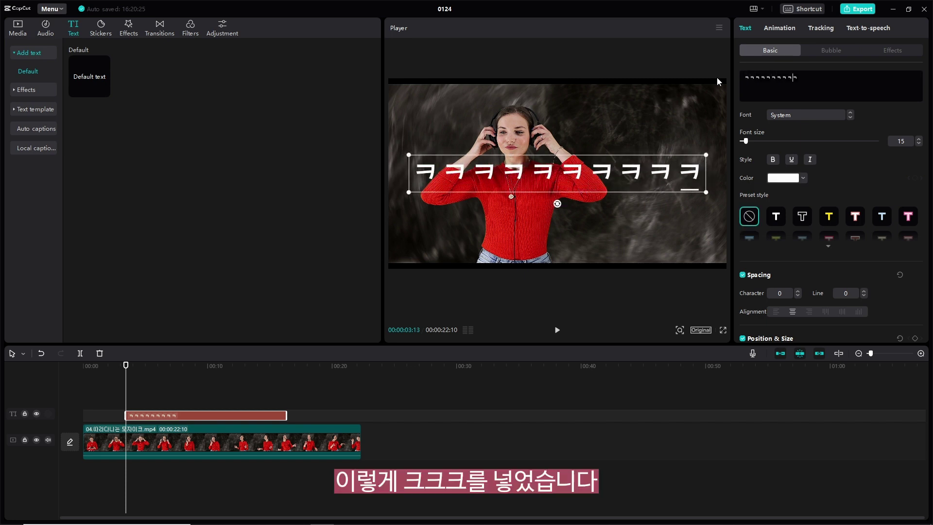
- Copy the ㅋ line and paste it three times on new lines, making a four-line text block
{"action": "key", "text": "Left"}
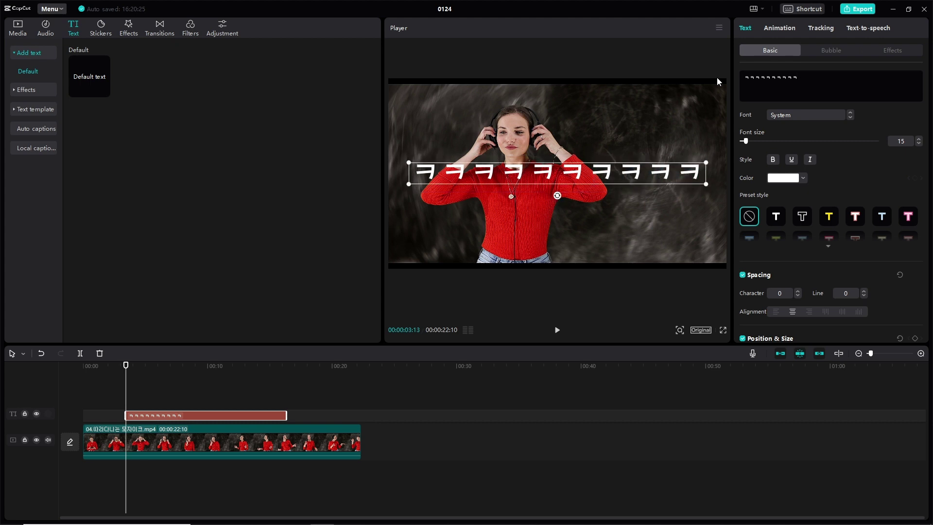
{"action": "key", "text": "End"}
{"action": "key", "text": "shift+Left"}
{"action": "key", "text": "shift+Left"}
{"action": "key", "text": "shift+Left"}
{"action": "key", "text": "shift+Left"}
{"action": "key", "text": "shift+Left"}
{"action": "key", "text": "shift+Left"}
{"action": "key", "text": "shift+Left"}
{"action": "key", "text": "shift+Left"}
{"action": "key", "text": "shift+Left"}
{"action": "key", "text": "shift+Left"}
{"action": "key", "text": "ctrl+c"}
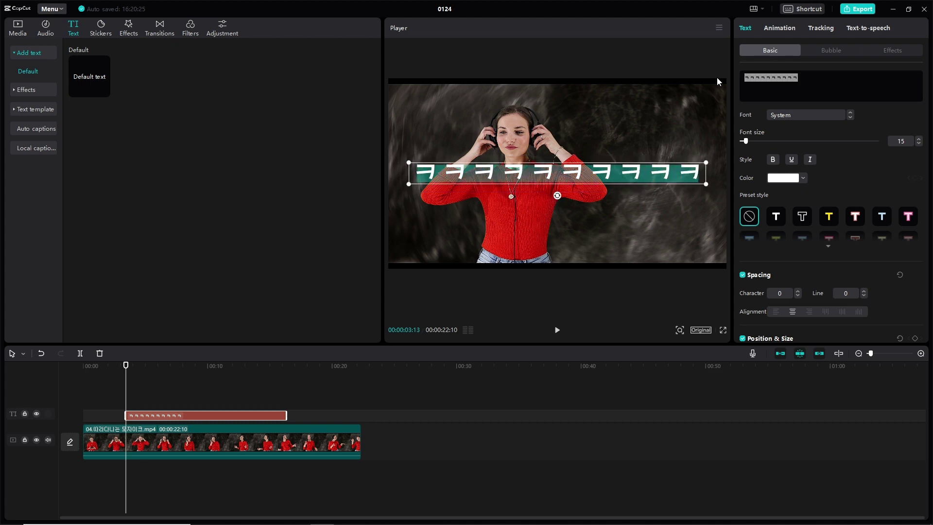
{"action": "key", "text": "Right"}
{"action": "key", "text": "Return"}
{"action": "key", "text": "ctrl+v"}
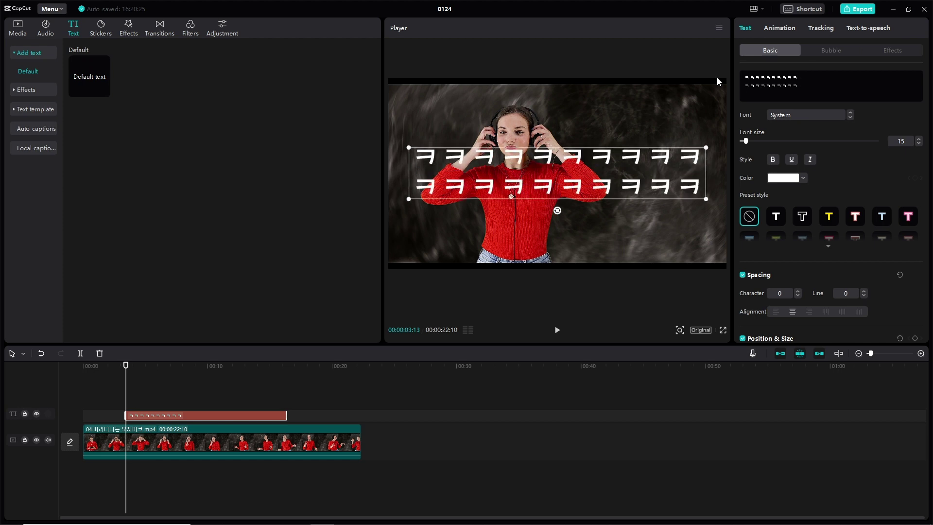
{"action": "key", "text": "Return"}
{"action": "key", "text": "ctrl+v"}
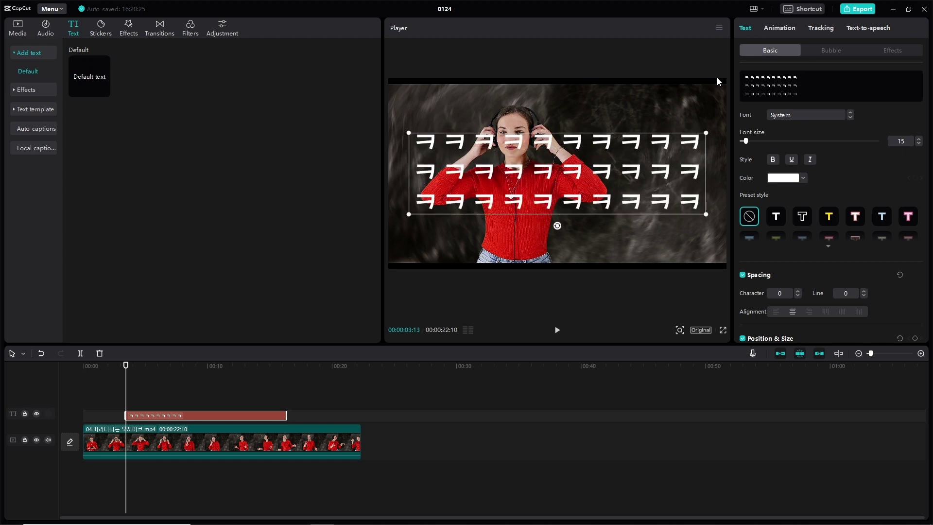
{"action": "key", "text": "Return"}
{"action": "key", "text": "ctrl+v"}
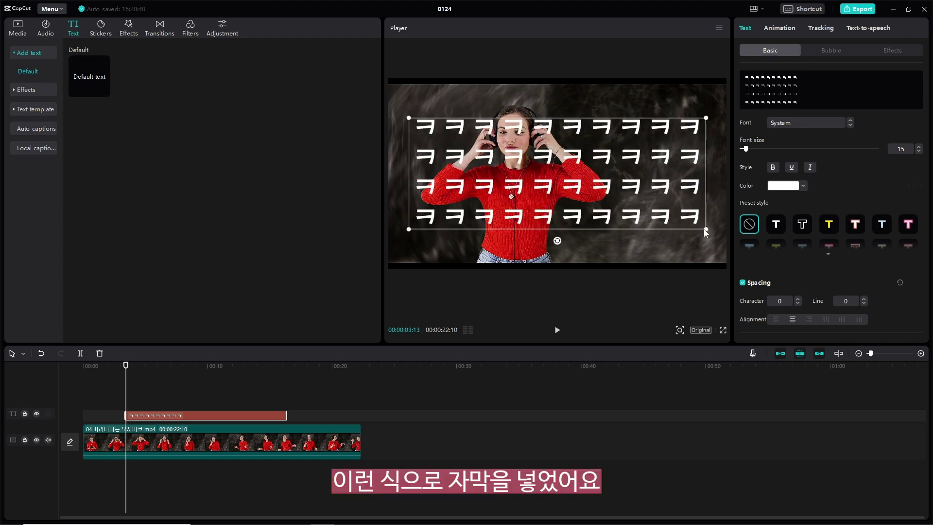
- Adjust the text block's size and position slightly, and apply the Wave in entrance animation with a 6.0 s duration
{"action": "mouse_move", "coordinate": [705, 229]}
{"action": "left_mouse_down"}
{"action": "mouse_move", "coordinate": [704, 238]}
{"action": "mouse_move", "coordinate": [703, 228]}
{"action": "left_mouse_up"}
{"action": "left_click_drag", "start_coordinate": [559, 181], "coordinate": [553, 180]}
{"action": "left_click", "coordinate": [780, 29]}
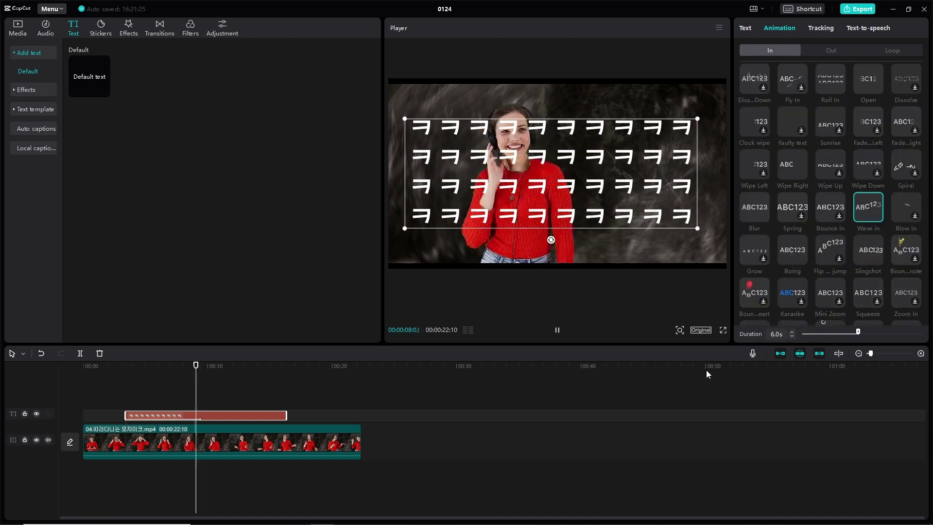
{"action": "key", "text": "space"}
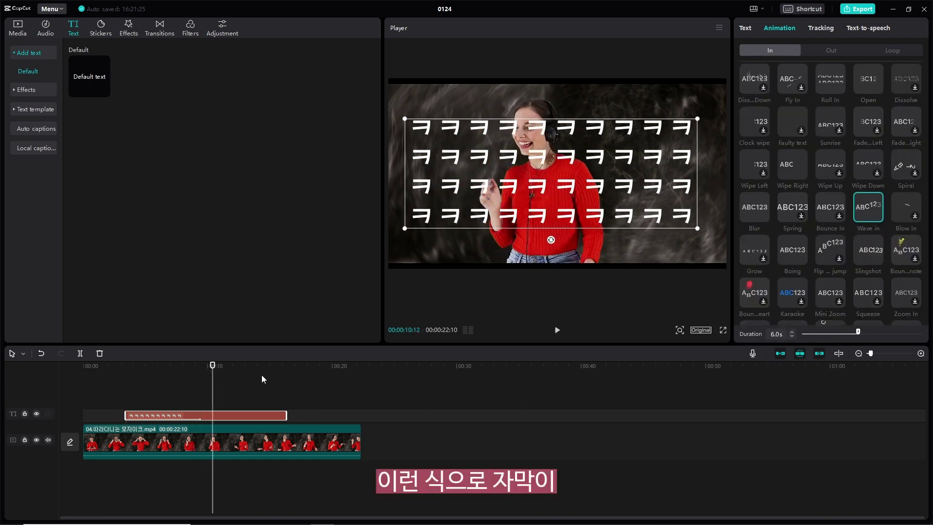
{"action": "left_click_drag", "start_coordinate": [212, 366], "coordinate": [180, 400]}
{"action": "left_click", "coordinate": [223, 440]}
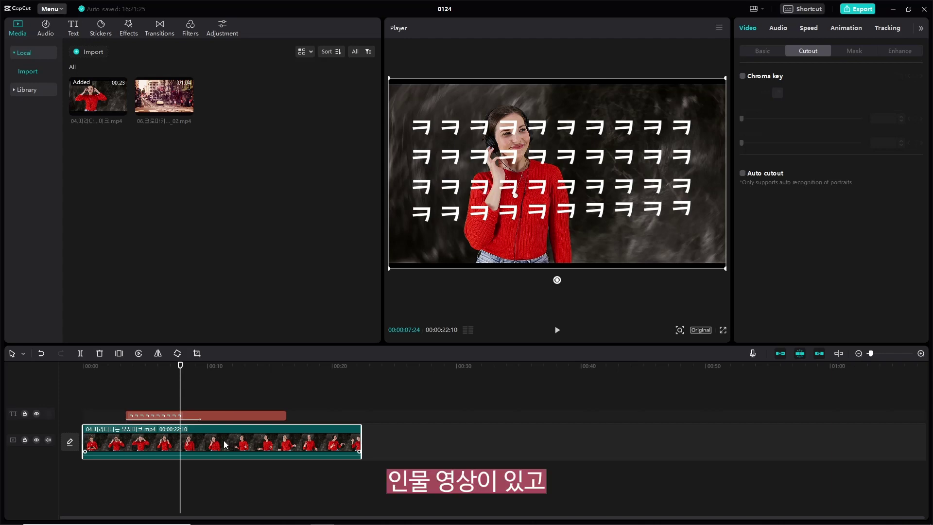
{"action": "left_click", "coordinate": [213, 414]}
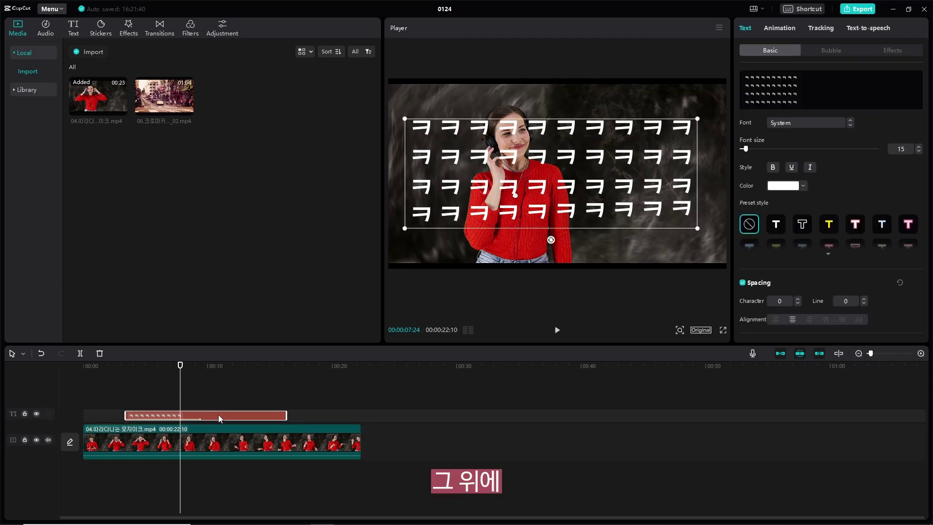
{"action": "left_click_drag", "start_coordinate": [185, 363], "coordinate": [126, 395]}
{"action": "left_click", "coordinate": [133, 113]}
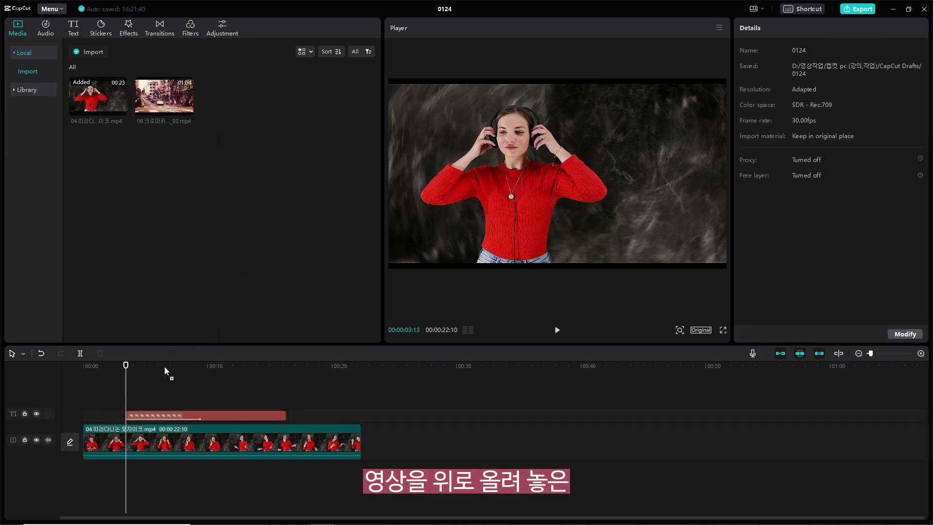
{"action": "mouse_move", "coordinate": [165, 368]}
{"action": "left_mouse_down"}
{"action": "mouse_move", "coordinate": [92, 390]}
{"action": "mouse_move", "coordinate": [87, 383]}
{"action": "mouse_move", "coordinate": [85, 394]}
{"action": "mouse_move", "coordinate": [115, 182]}
{"action": "mouse_move", "coordinate": [149, 181]}
{"action": "left_mouse_up"}
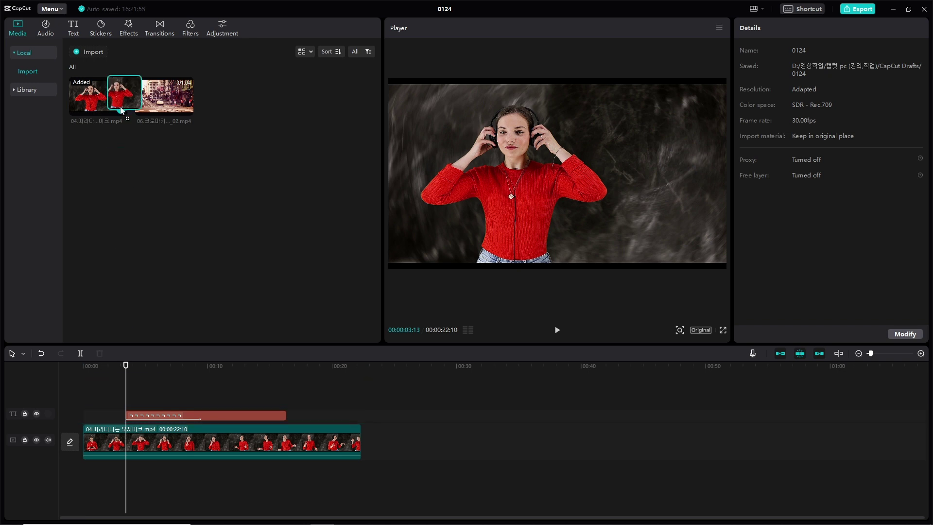
{"action": "left_click_drag", "start_coordinate": [121, 111], "coordinate": [77, 393]}
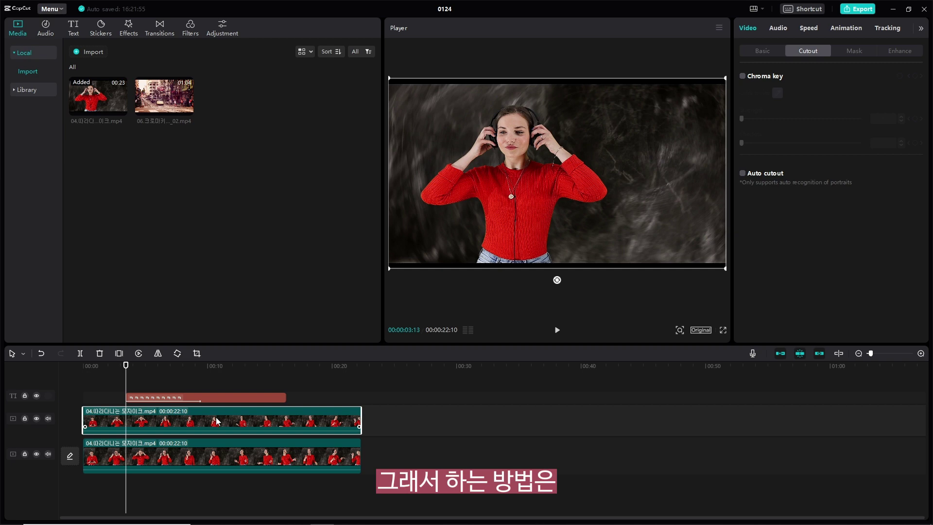
{"action": "key", "text": "Delete"}
- Convert the ㅋ text clip into a compound clip and play its opening animation
{"action": "left_click", "coordinate": [243, 430]}
{"action": "left_click", "coordinate": [223, 415]}
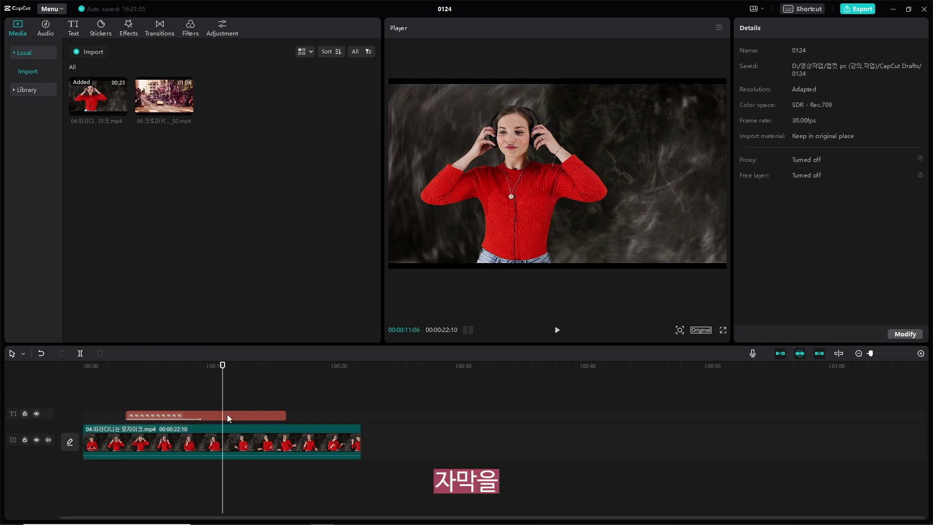
{"action": "left_click", "coordinate": [239, 412]}
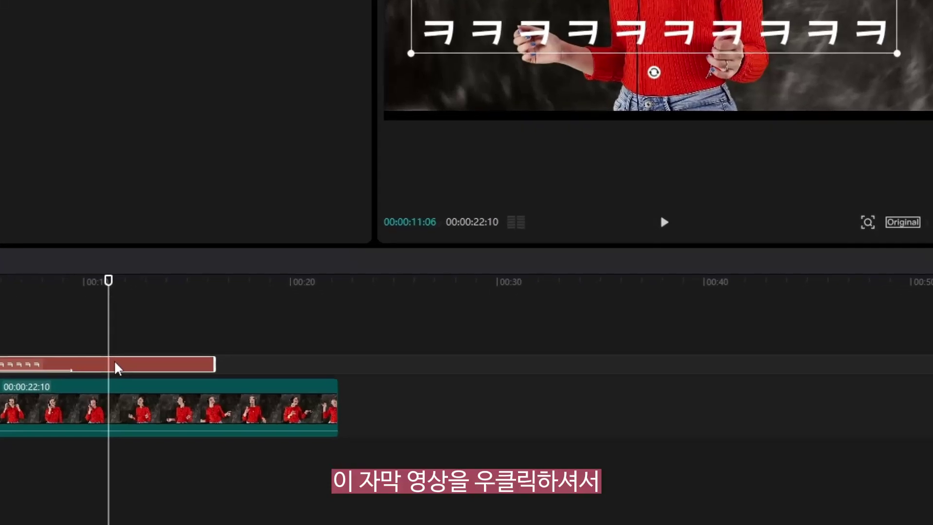
{"action": "right_click", "coordinate": [227, 413]}
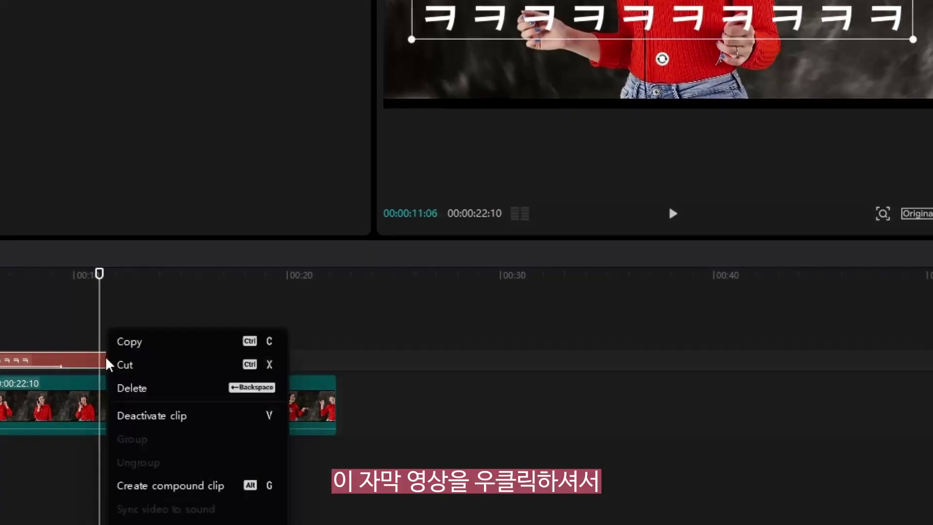
{"action": "left_click", "coordinate": [187, 486]}
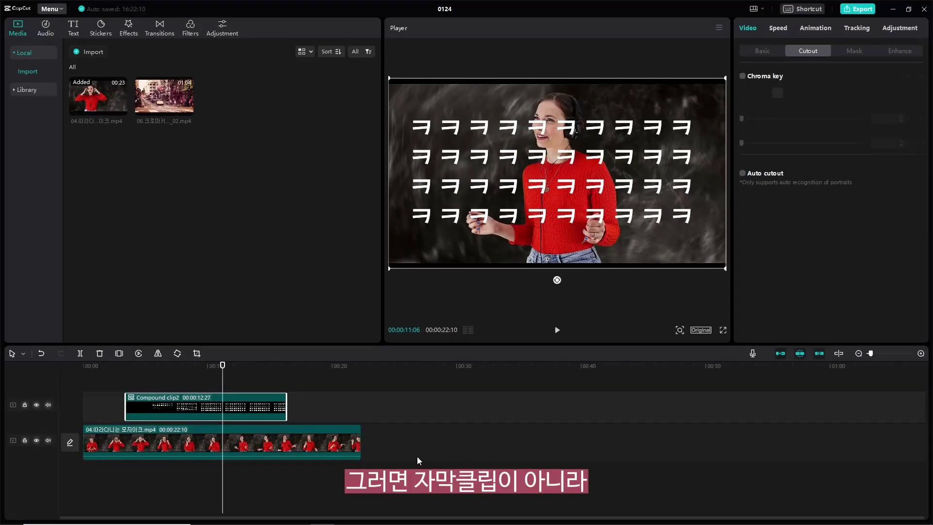
{"action": "left_click_drag", "start_coordinate": [224, 365], "coordinate": [130, 395]}
{"action": "key", "text": "space"}
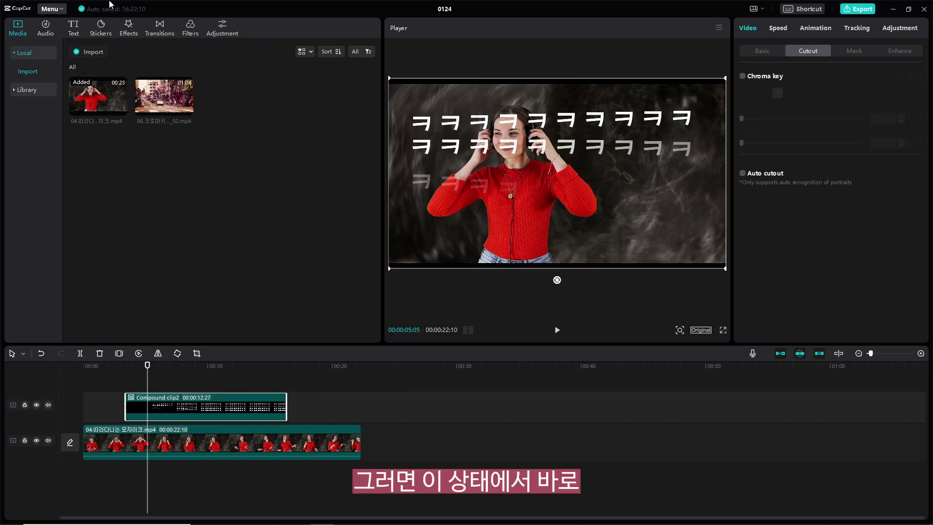
- Place a second copy of the woman's video above the compound clip from 00:00, select it, and set the playhead to about 00:00:07:09
{"action": "left_click_drag", "start_coordinate": [106, 92], "coordinate": [86, 375]}
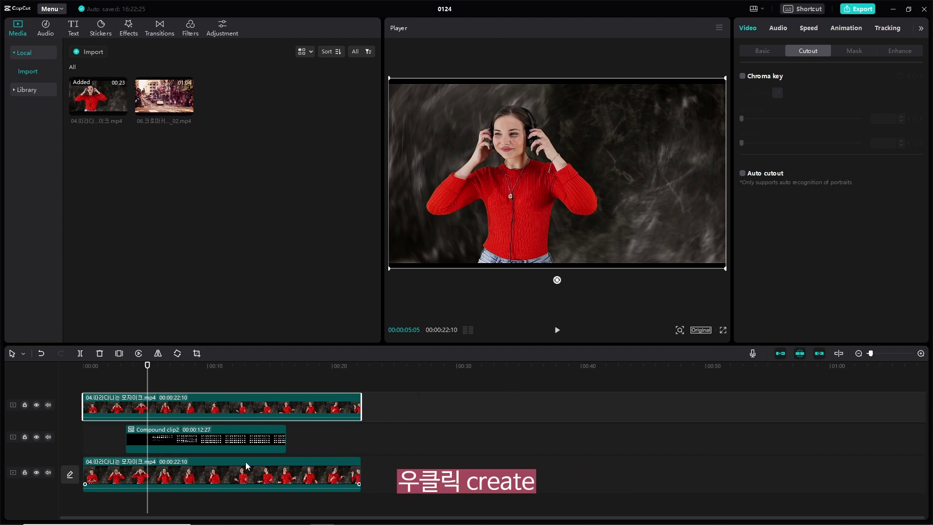
{"action": "right_click", "coordinate": [266, 429]}
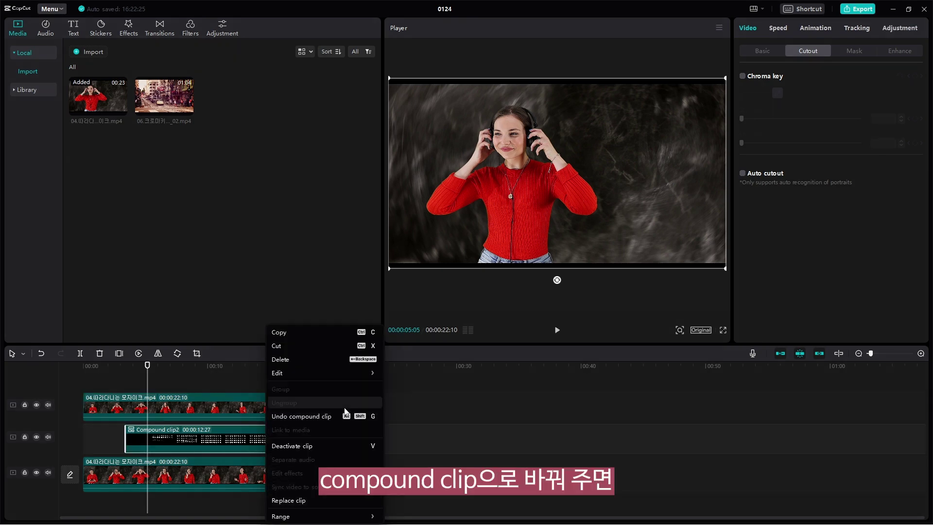
{"action": "left_click", "coordinate": [427, 369]}
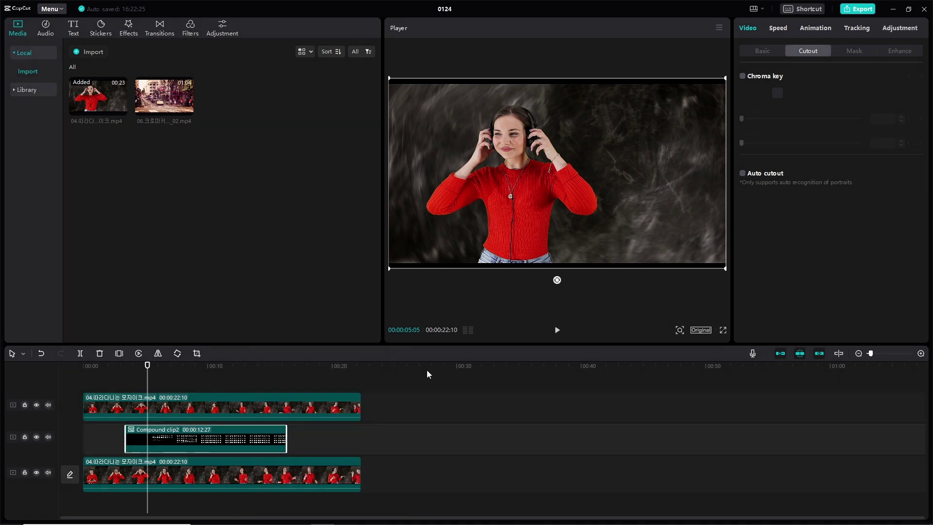
{"action": "left_click", "coordinate": [305, 392]}
{"action": "left_click", "coordinate": [305, 397]}
{"action": "left_click_drag", "start_coordinate": [309, 368], "coordinate": [209, 398]}
{"action": "left_click", "coordinate": [174, 368]}
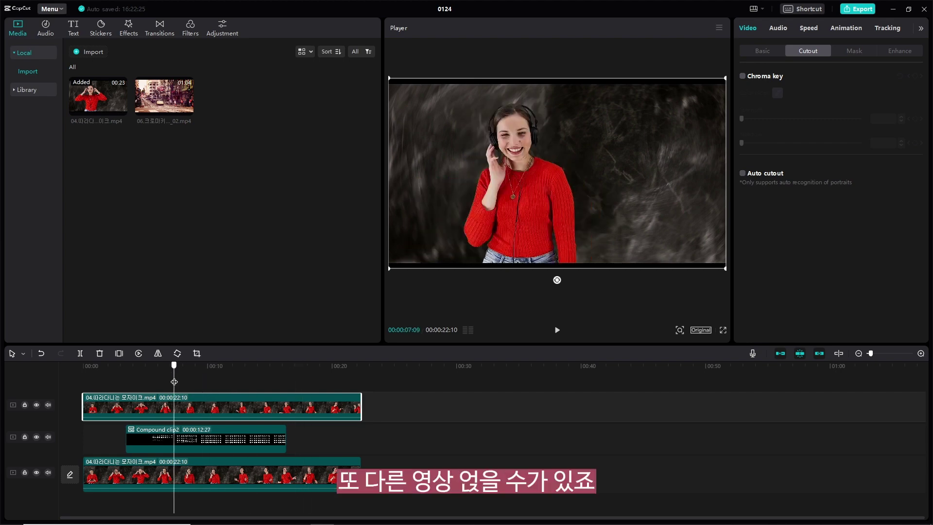
- Apply Auto cutout to the top copy of the woman's video and play the ㅋ text passing behind her
{"action": "left_click", "coordinate": [742, 174]}
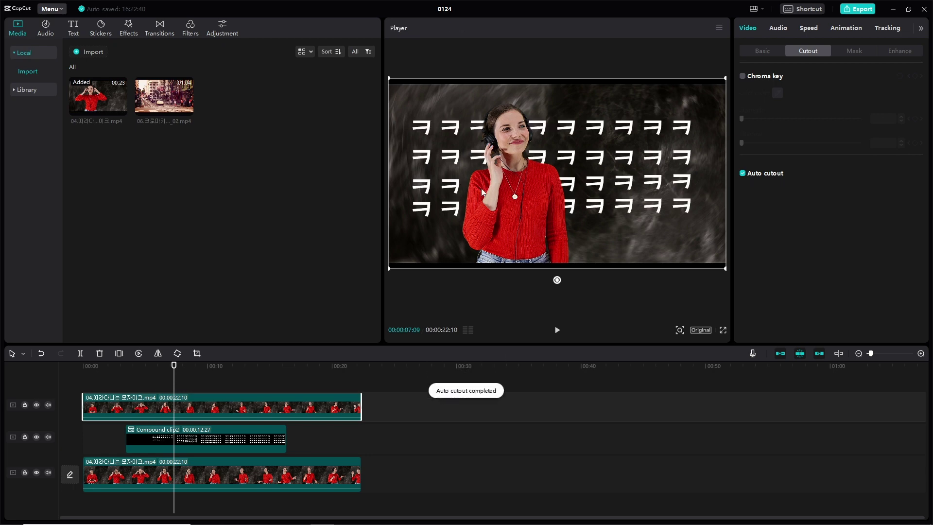
{"action": "left_click_drag", "start_coordinate": [174, 368], "coordinate": [112, 368]}
{"action": "key", "text": "space"}
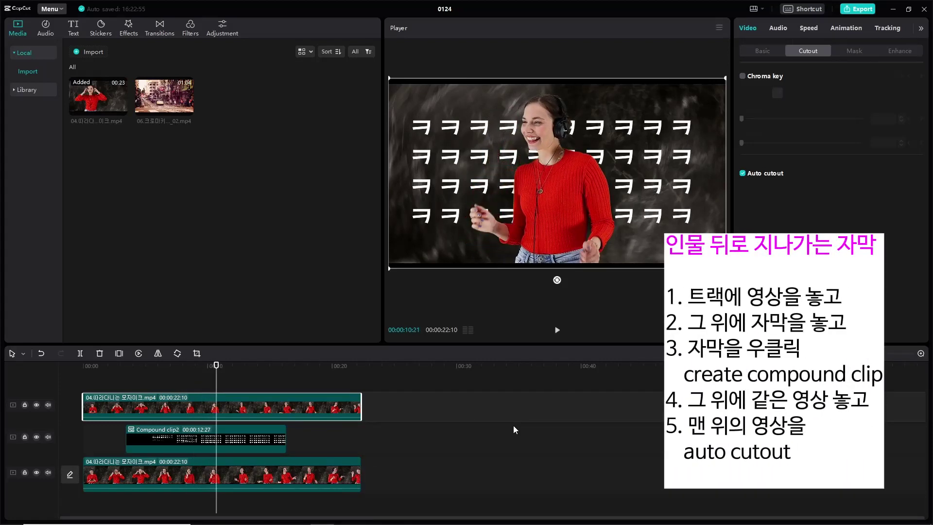
{"action": "key", "text": "space"}
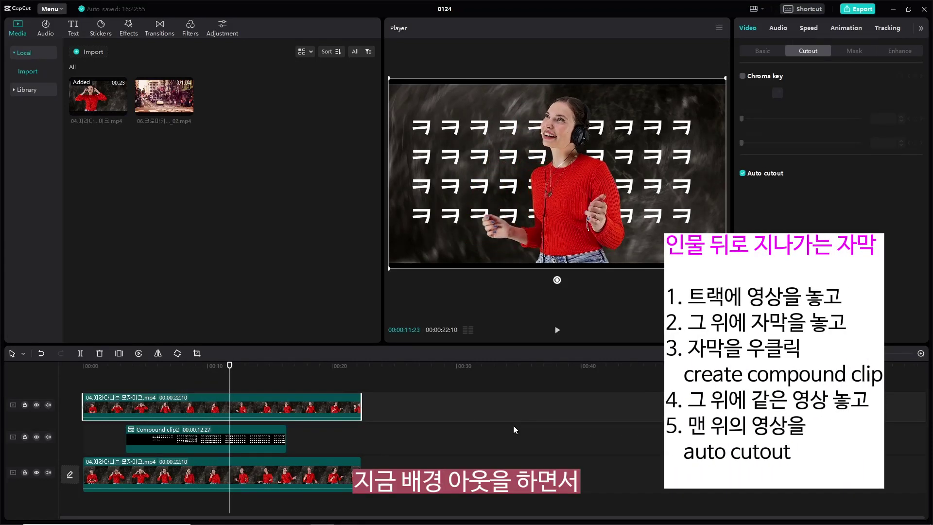
- Delete the compound text clip and the top copy of the woman's video from the timeline
{"action": "left_click", "coordinate": [256, 444]}
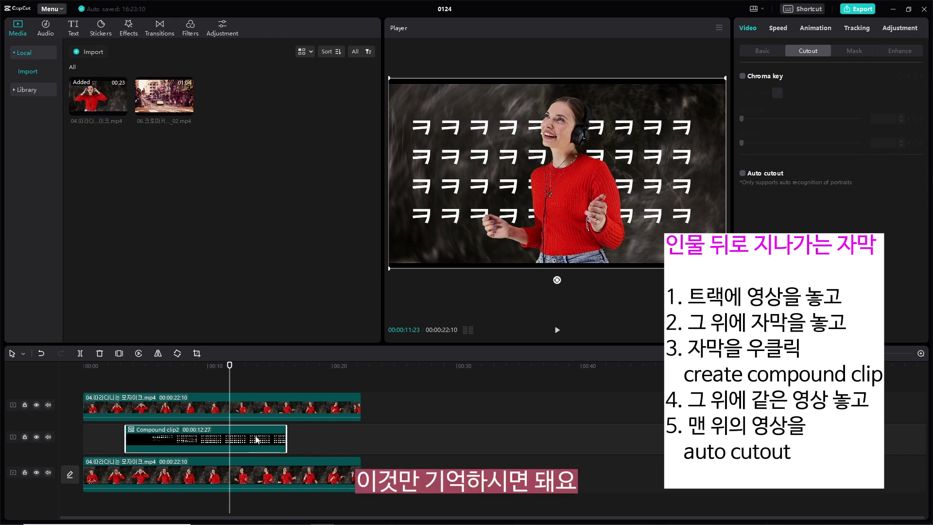
{"action": "key", "text": "Delete"}
{"action": "left_click", "coordinate": [265, 405]}
{"action": "key", "text": "Delete"}
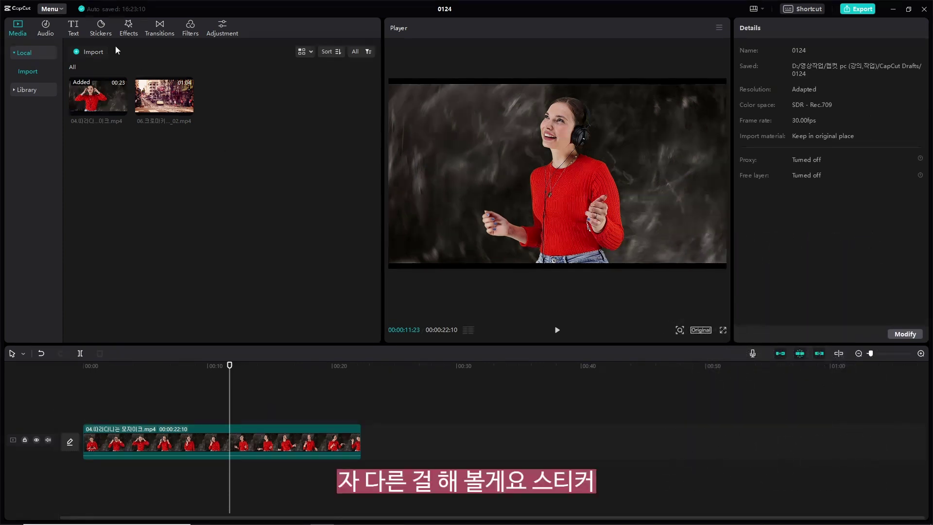
- Place the cyan smoke ring sticker above the woman's video from about 5 seconds and enlarge it to 184% with Y position -187
{"action": "left_click", "coordinate": [103, 27]}
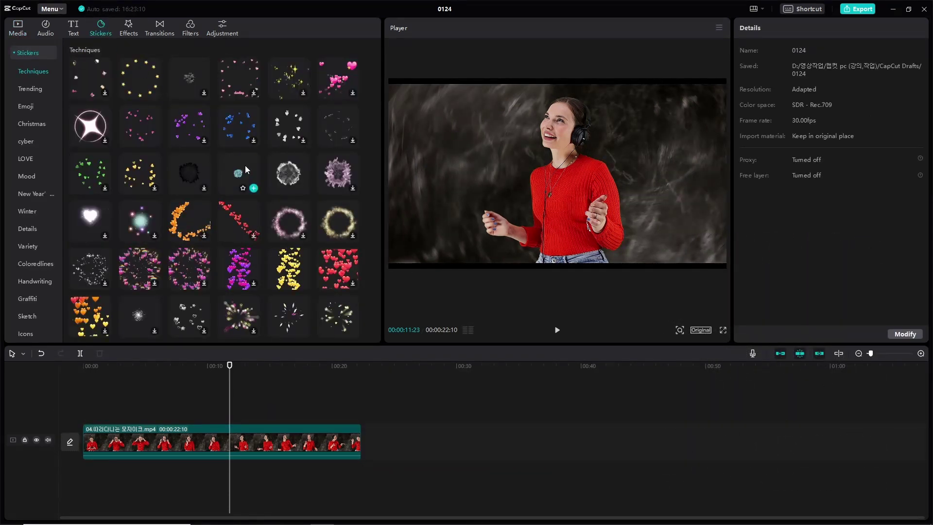
{"action": "left_click_drag", "start_coordinate": [241, 173], "coordinate": [274, 415]}
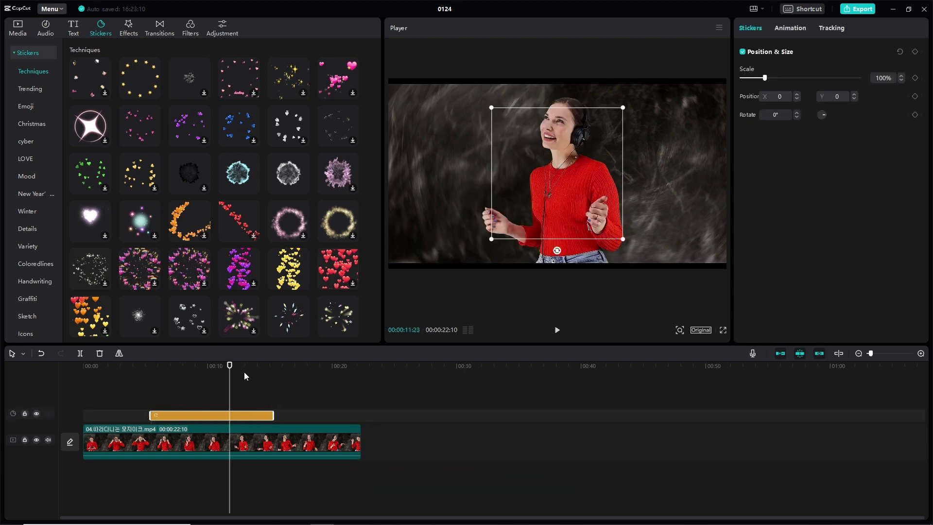
{"action": "left_click_drag", "start_coordinate": [225, 365], "coordinate": [163, 365]}
{"action": "left_click_drag", "start_coordinate": [623, 239], "coordinate": [666, 254]}
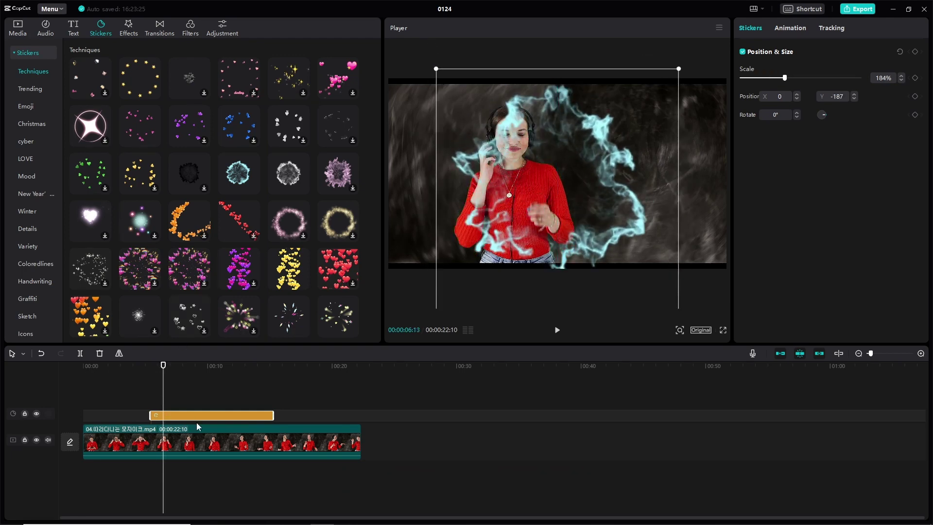
- Convert the smoke sticker into a compound clip
{"action": "left_click", "coordinate": [231, 409]}
{"action": "key", "text": "Up"}
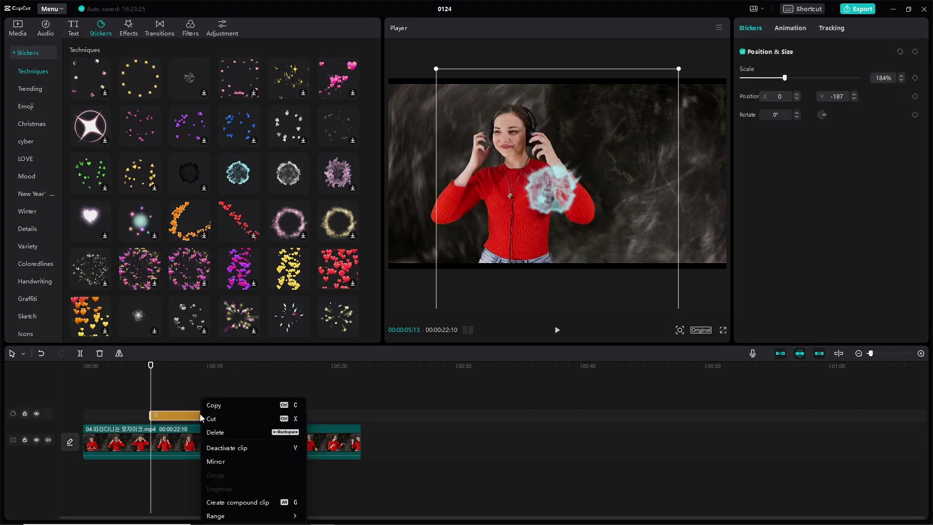
{"action": "left_click", "coordinate": [251, 502]}
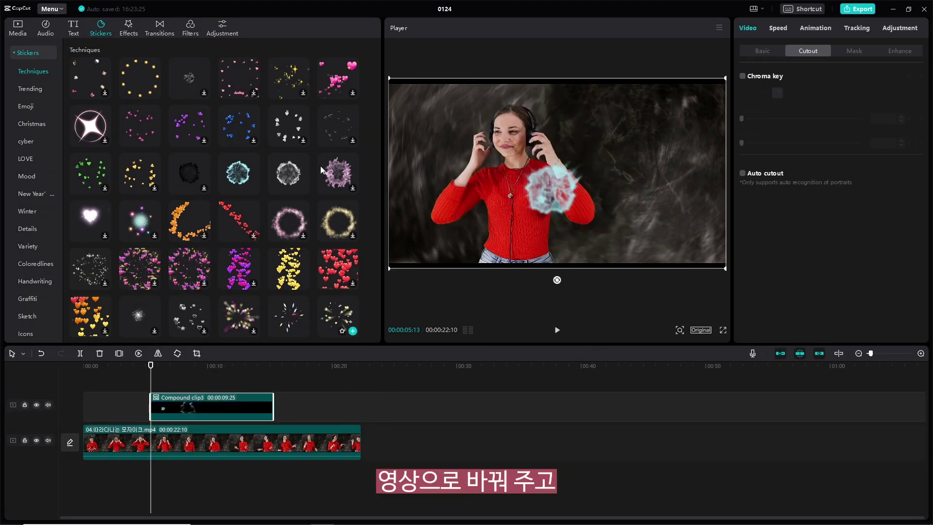
- Place a second copy of the woman's video above the sticker compound clip from 00:00 and apply Auto cutout, checking the playback
{"action": "left_click", "coordinate": [22, 31]}
{"action": "left_click_drag", "start_coordinate": [104, 102], "coordinate": [84, 379]}
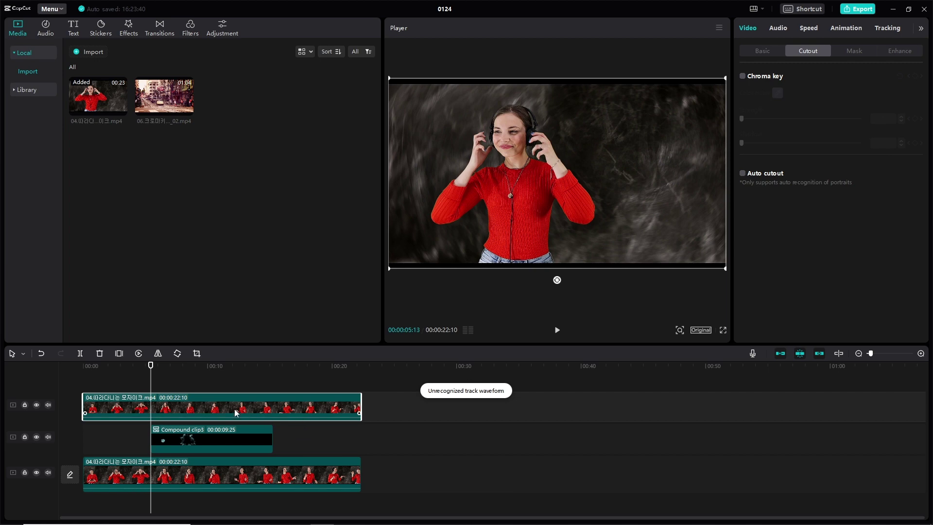
{"action": "left_click", "coordinate": [742, 174]}
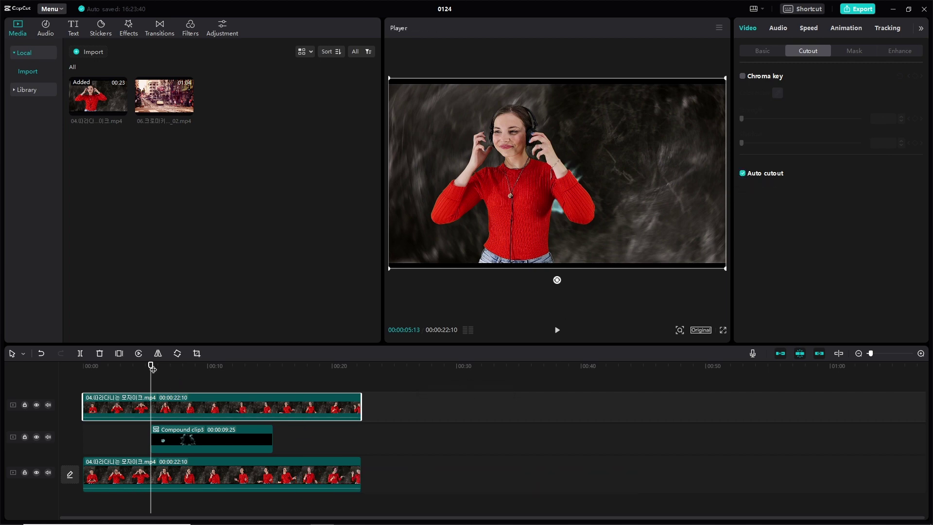
{"action": "left_click_drag", "start_coordinate": [152, 369], "coordinate": [137, 369]}
{"action": "key", "text": "space"}
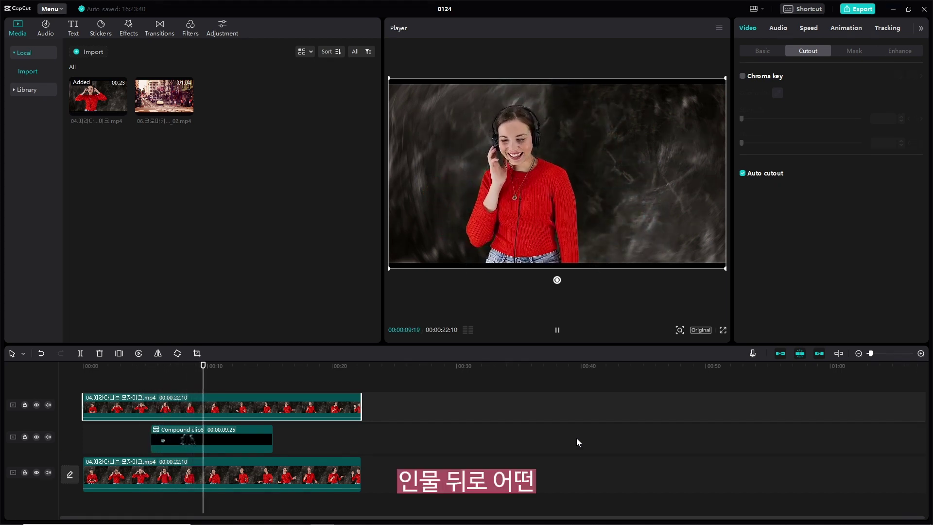
{"action": "key", "text": "space"}
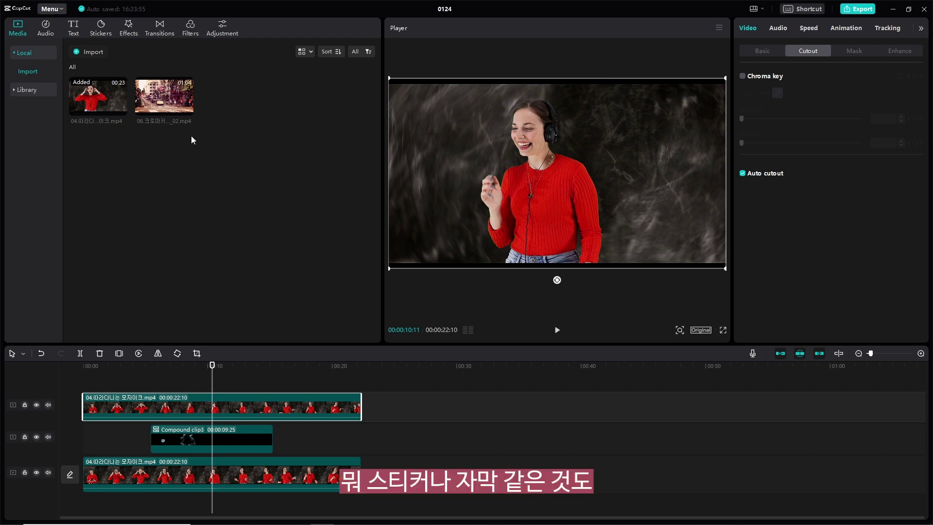
{"action": "left_click", "coordinate": [73, 30]}
{"action": "left_click", "coordinate": [104, 29]}
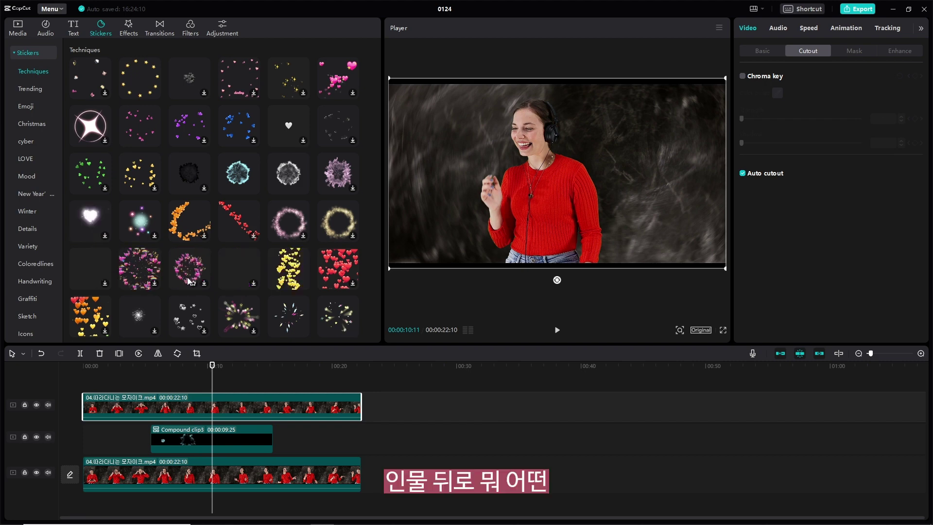
{"action": "scroll", "coordinate": [214, 284], "scroll_direction": "down", "scroll_amount": 3}
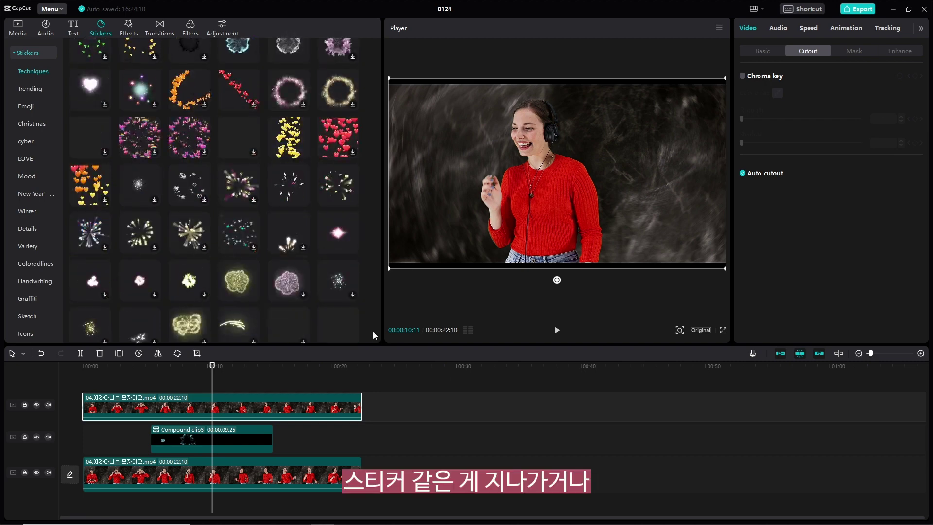
- Clear the timeline by deleting the sticker compound clip and both copies of the woman's video
{"action": "left_click", "coordinate": [273, 438]}
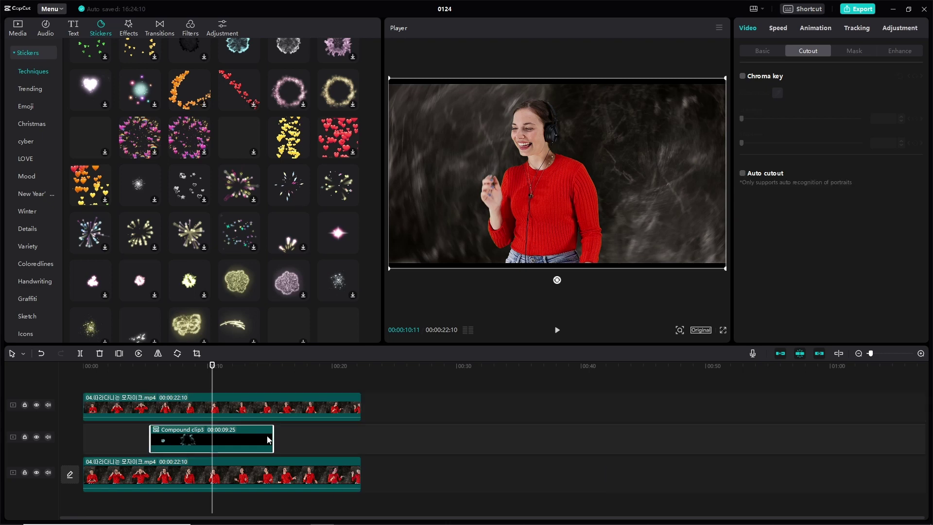
{"action": "key", "text": "Delete"}
{"action": "key", "text": "Delete"}
{"action": "left_click", "coordinate": [265, 434]}
- Add a default text clip at the start of the empty timeline
{"action": "left_click", "coordinate": [74, 27]}
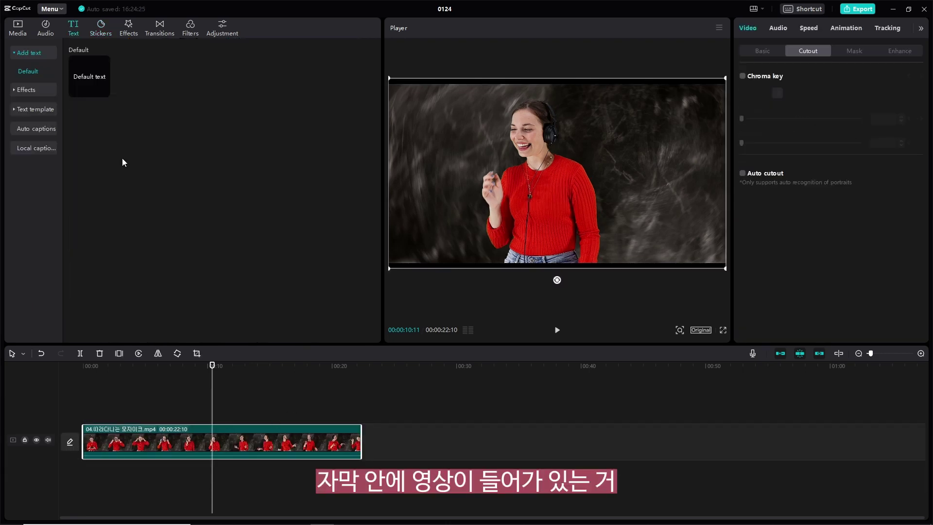
{"action": "left_click", "coordinate": [103, 90]}
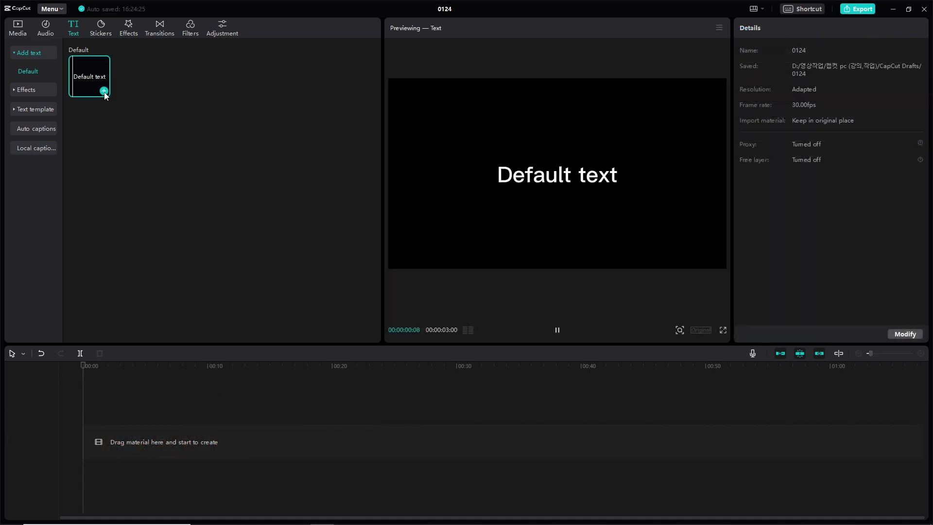
{"action": "left_click", "coordinate": [104, 91]}
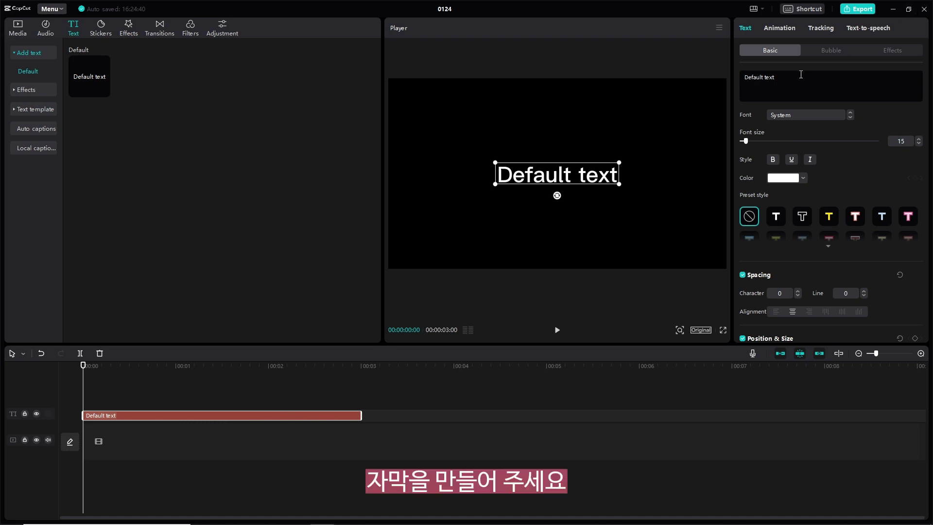
{"action": "key", "text": "space"}
- Replace the default wording of the text clip with "캡컷 pc"
{"action": "left_click_drag", "start_coordinate": [788, 78], "coordinate": [718, 77]}
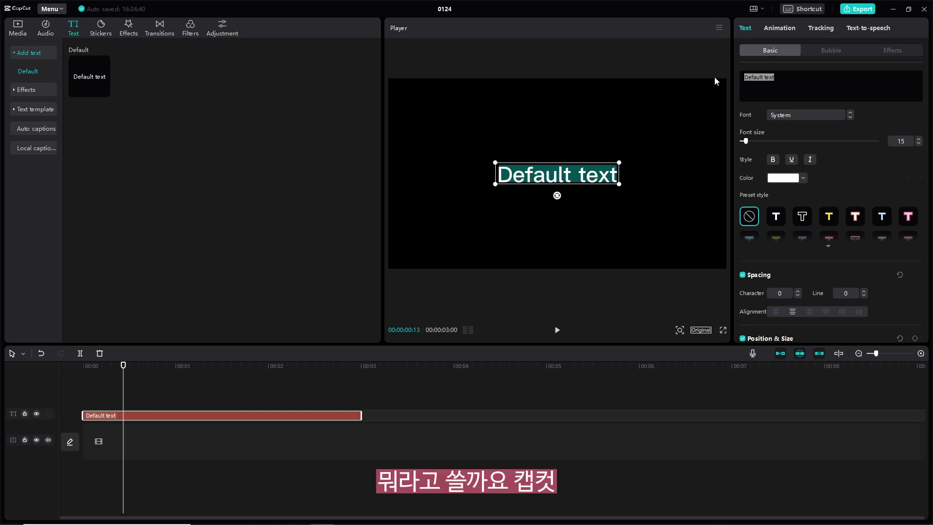
{"action": "type", "text": "zoq"}
{"action": "key", "text": "BackSpace"}
{"action": "key", "text": "BackSpace"}
{"action": "key", "text": "BackSpace"}
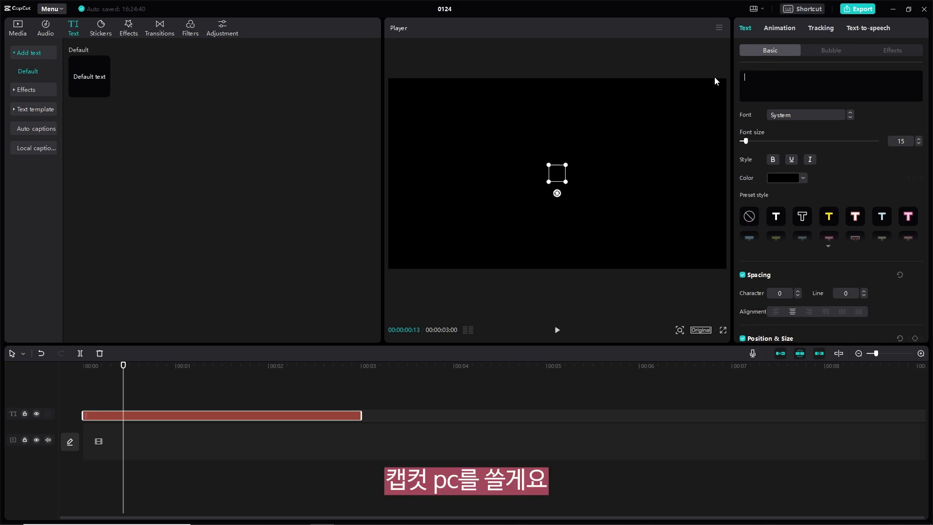
{"action": "type", "text": "캡컷 pc"}
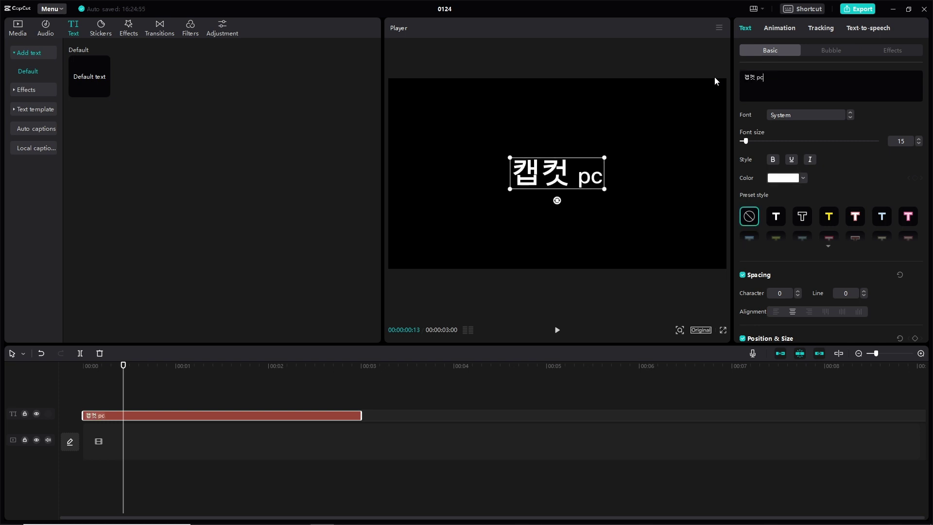
- Set the text's font to NanumBarunGothic and its font size to 53
{"action": "left_click", "coordinate": [836, 115]}
{"action": "left_click", "coordinate": [817, 144]}
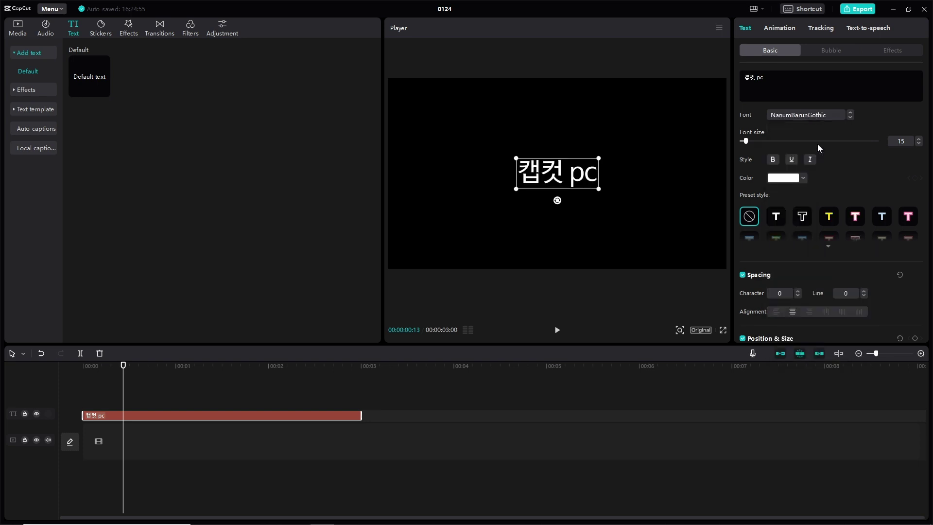
{"action": "left_click", "coordinate": [765, 142]}
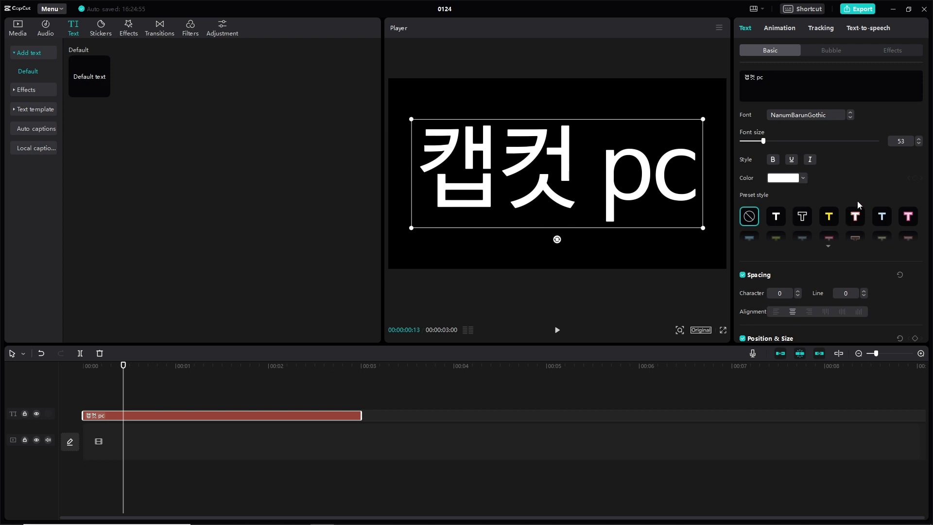
- Apply the preset style with white letters and a thick pink outline to the text
{"action": "scroll", "coordinate": [858, 200], "scroll_direction": "down", "scroll_amount": 2}
{"action": "left_click", "coordinate": [834, 183]}
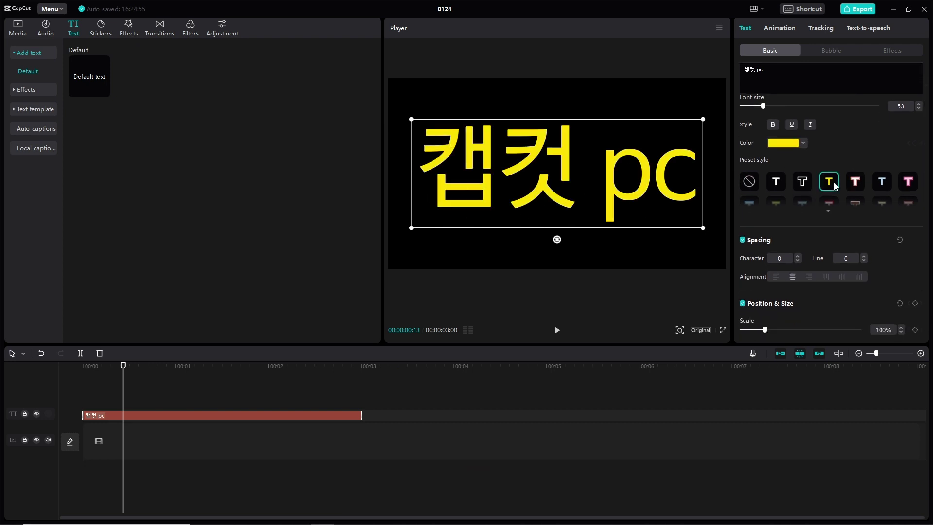
{"action": "scroll", "coordinate": [856, 166], "scroll_direction": "down", "scroll_amount": 2}
{"action": "left_click", "coordinate": [858, 153]}
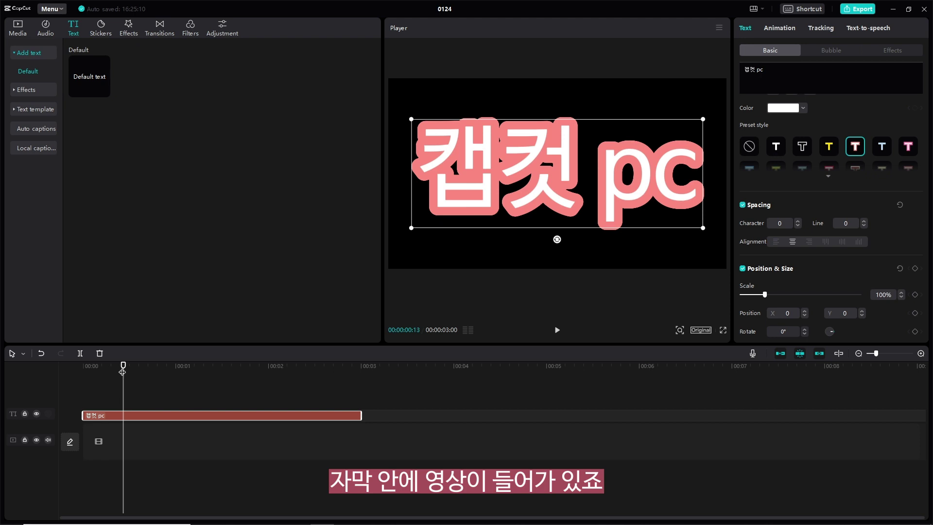
- Convert the "캡컷 pc" text into a compound clip and move it onto the main video track
{"action": "left_click_drag", "start_coordinate": [122, 372], "coordinate": [97, 379]}
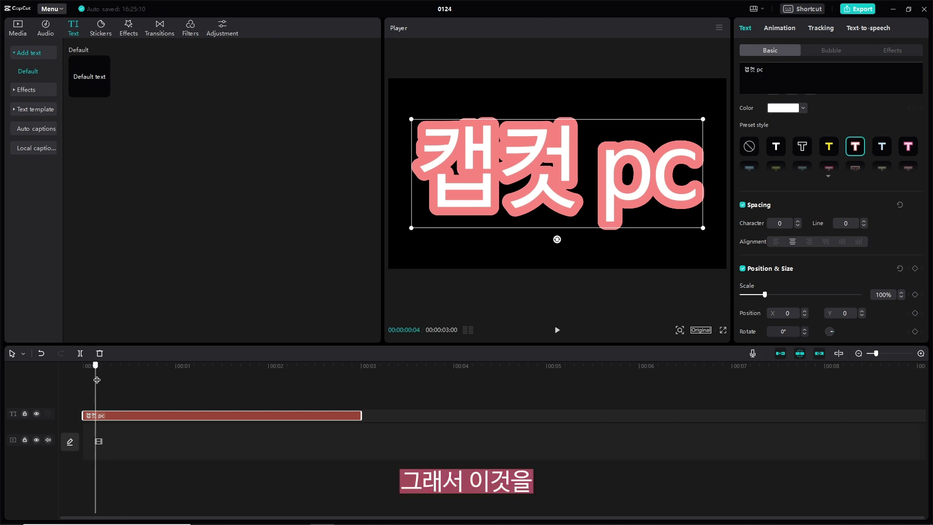
{"action": "right_click", "coordinate": [238, 417]}
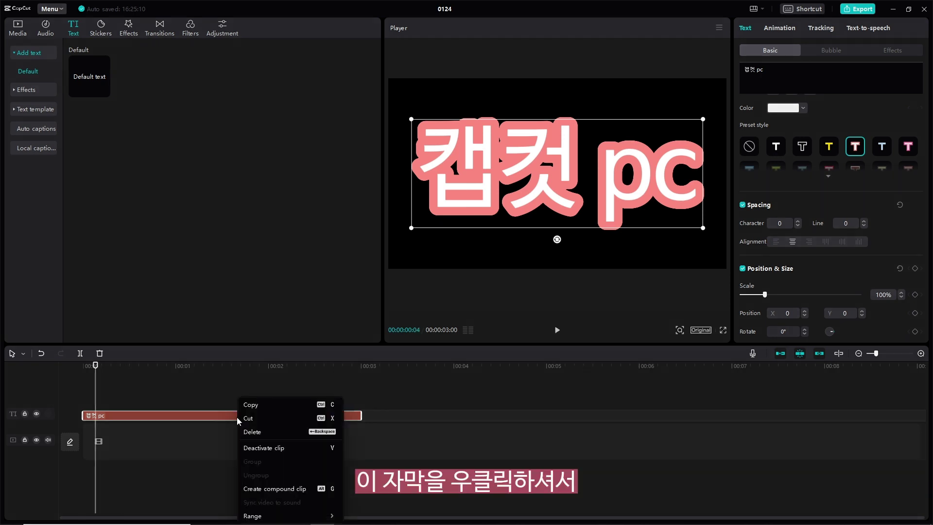
{"action": "left_click", "coordinate": [285, 489]}
{"action": "left_click_drag", "start_coordinate": [207, 416], "coordinate": [208, 444]}
- Place the street video above the text compound clip from 00:00 and trim its end to match the clip's 3-second length
{"action": "left_click", "coordinate": [18, 28]}
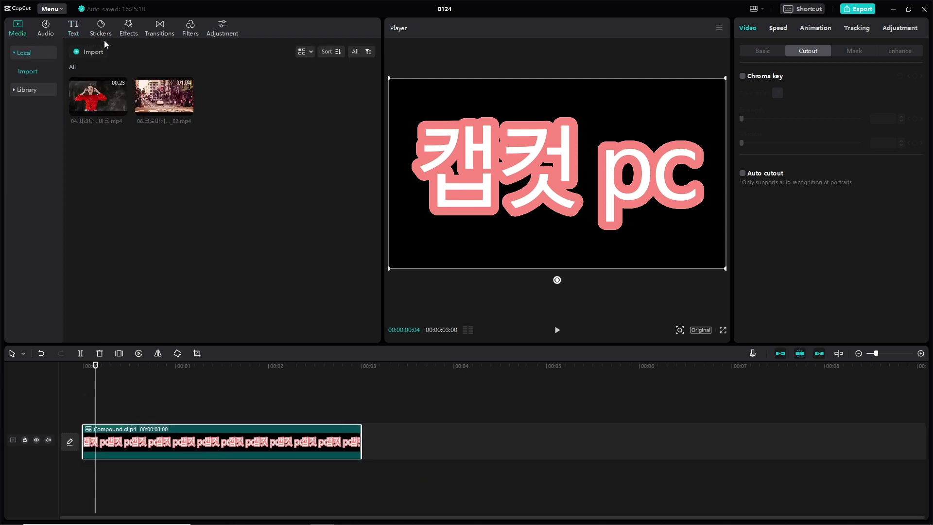
{"action": "left_click_drag", "start_coordinate": [176, 101], "coordinate": [83, 408]}
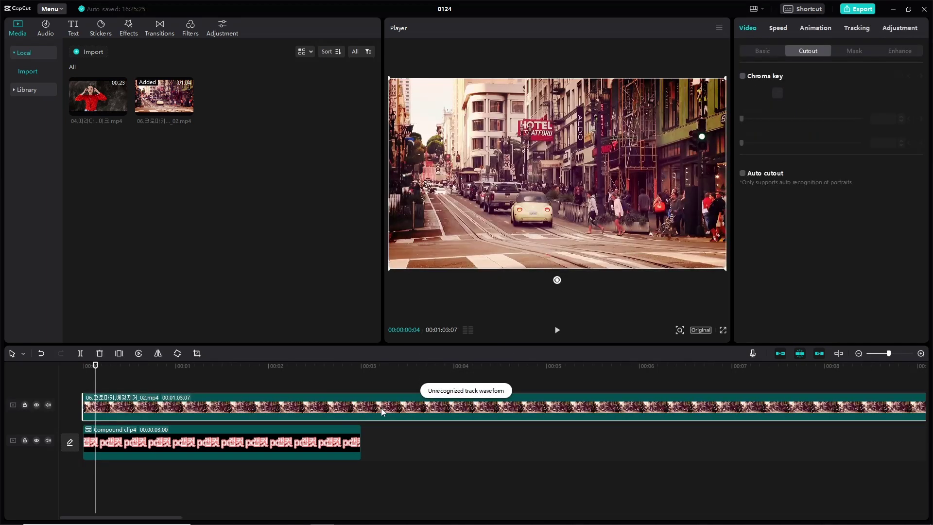
{"action": "scroll", "coordinate": [381, 408], "scroll_direction": "down", "scroll_amount": 3}
{"action": "key", "text": "Down"}
{"action": "key", "text": "ctrl+b"}
{"action": "key", "text": "Delete"}
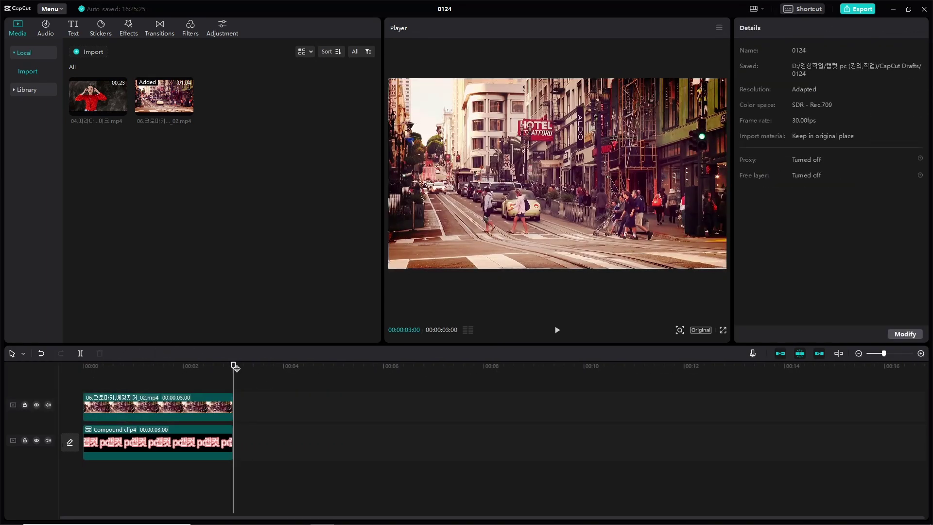
- Set the street video's blend mode to Multiply so it shows only inside the "캡컷 pc" lettering, and play the result
{"action": "left_click_drag", "start_coordinate": [235, 367], "coordinate": [65, 415]}
{"action": "left_click", "coordinate": [93, 422]}
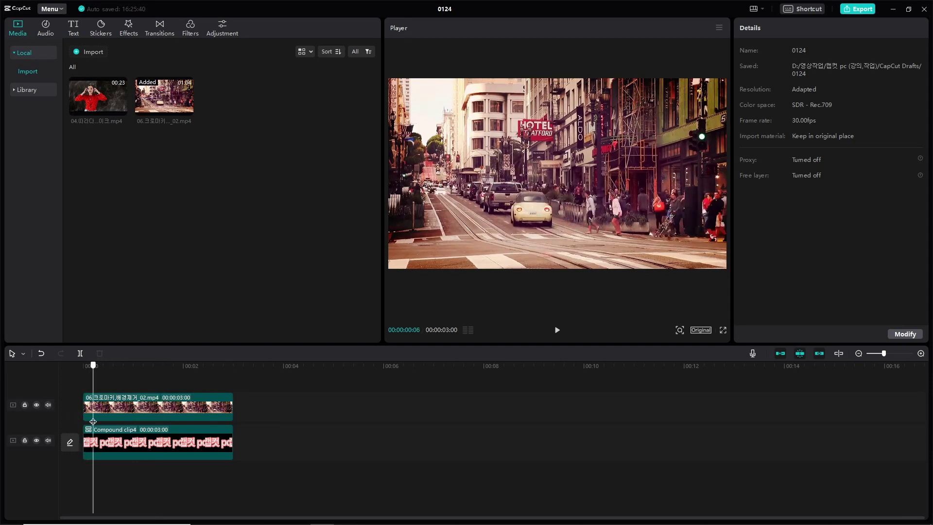
{"action": "left_click", "coordinate": [176, 408]}
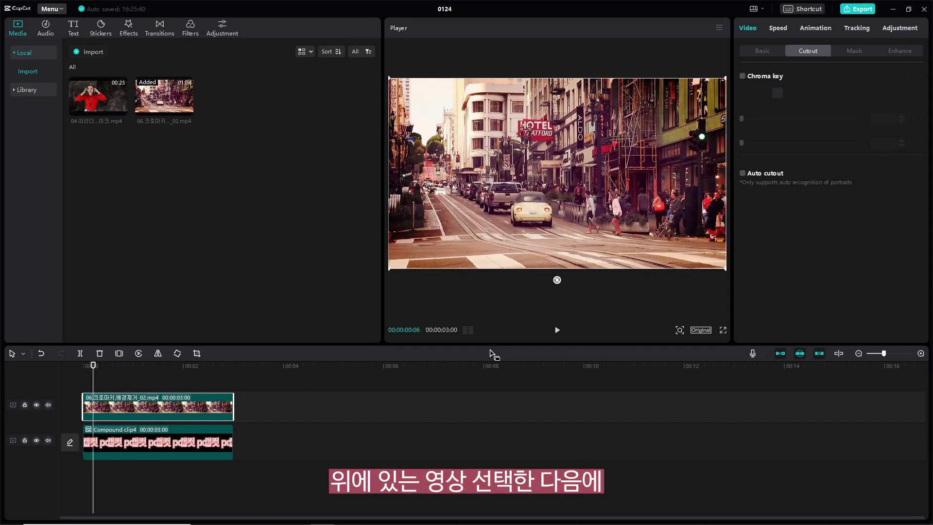
{"action": "left_click", "coordinate": [761, 48]}
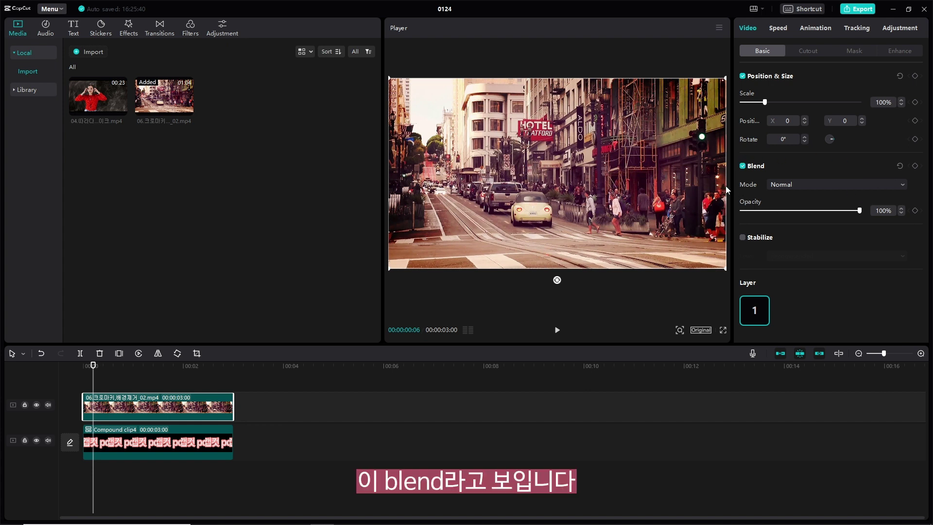
{"action": "left_click", "coordinate": [853, 183]}
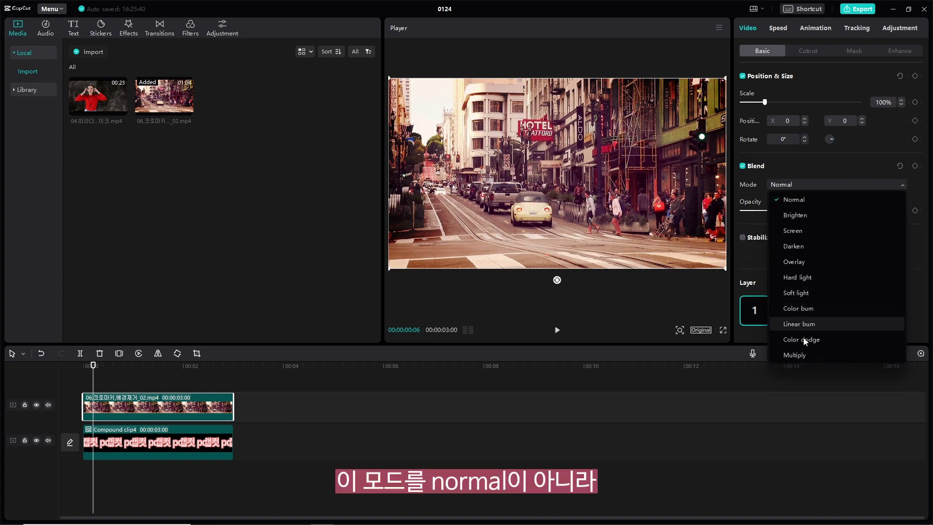
{"action": "left_click", "coordinate": [807, 355]}
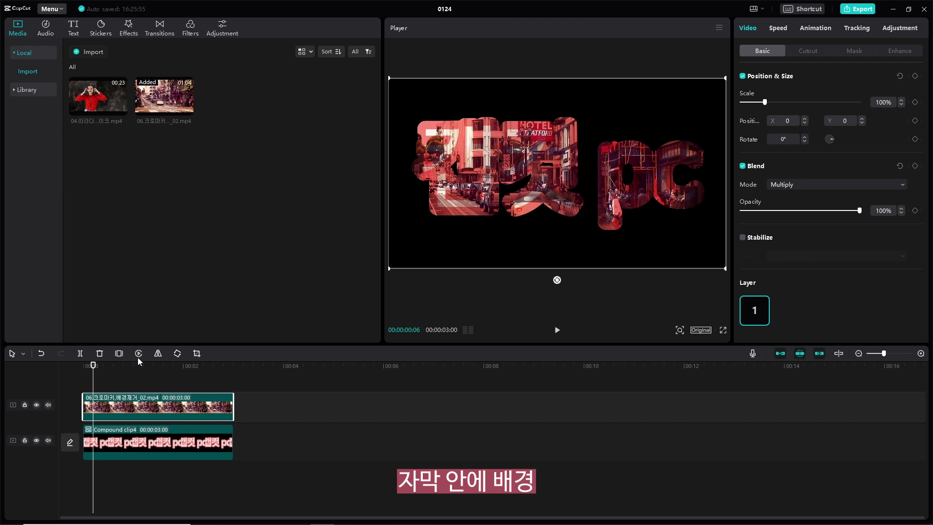
{"action": "key", "text": "space"}
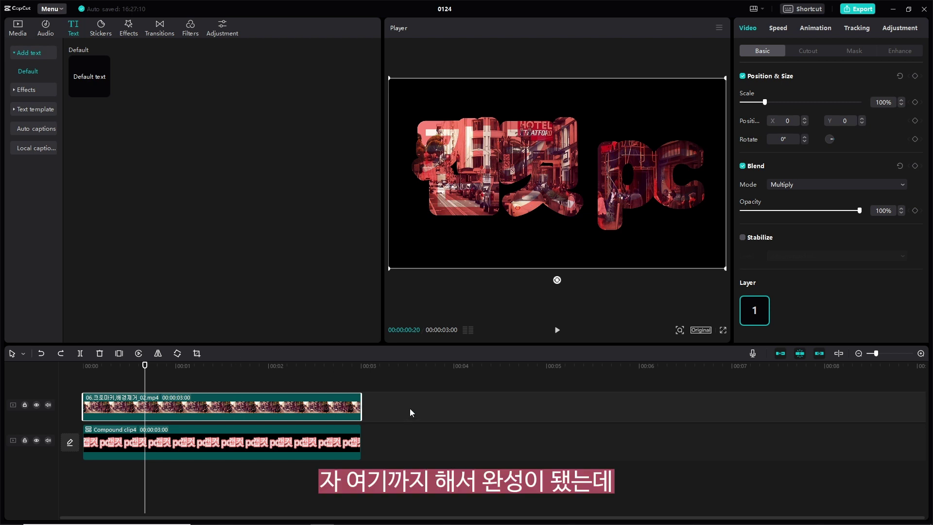
- Examine the blend mode of the street video and the text compound clip, and how the two clips are stacked and aligned
{"action": "left_click", "coordinate": [337, 448]}
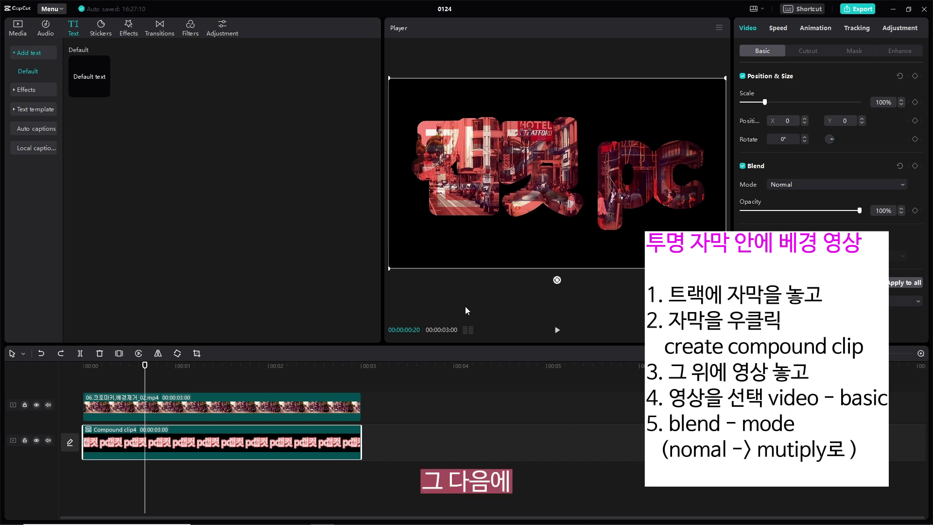
{"action": "left_click", "coordinate": [322, 402]}
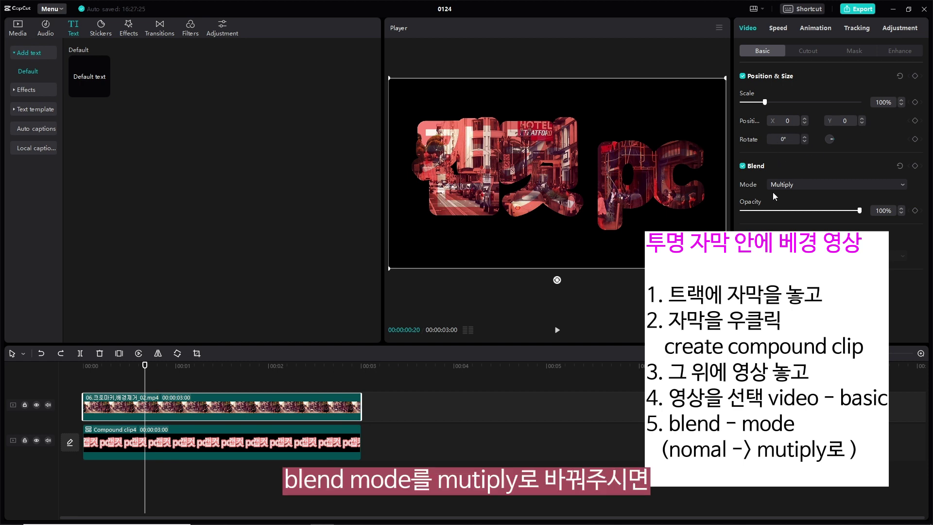
{"action": "left_click", "coordinate": [807, 184]}
{"action": "left_click", "coordinate": [807, 183]}
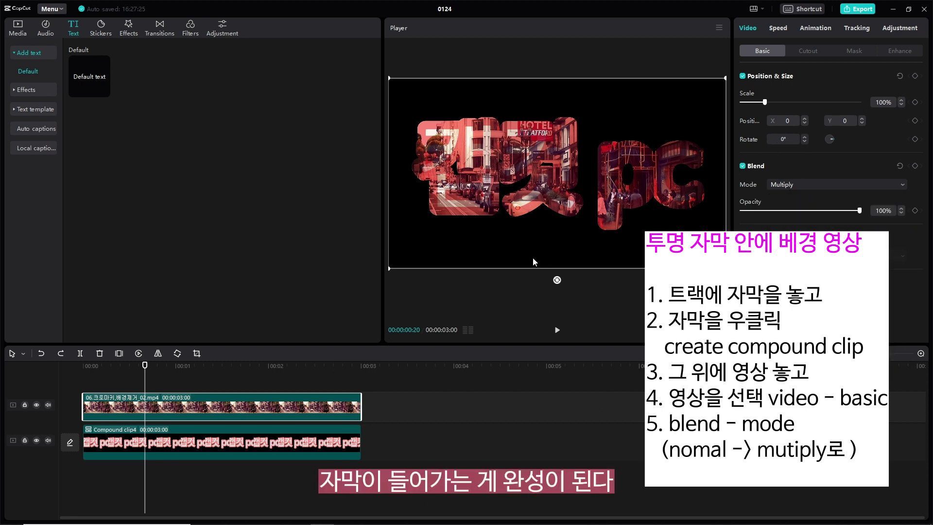
{"action": "left_click", "coordinate": [331, 448]}
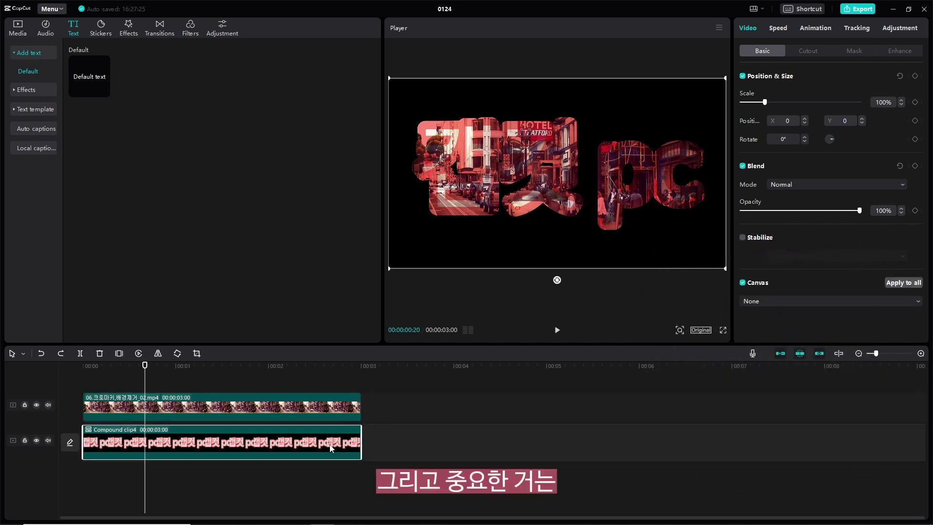
{"action": "right_click", "coordinate": [297, 448]}
{"action": "left_click", "coordinate": [267, 442]}
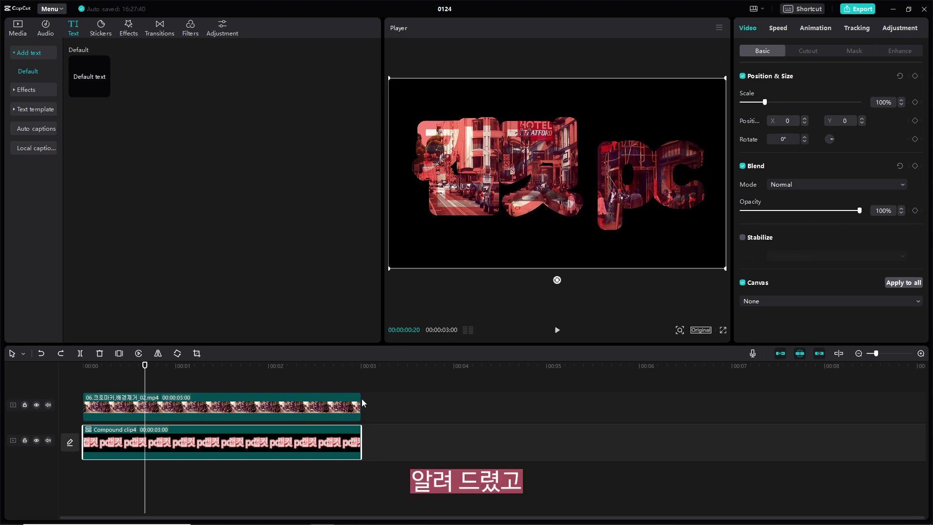
{"action": "left_click", "coordinate": [333, 410]}
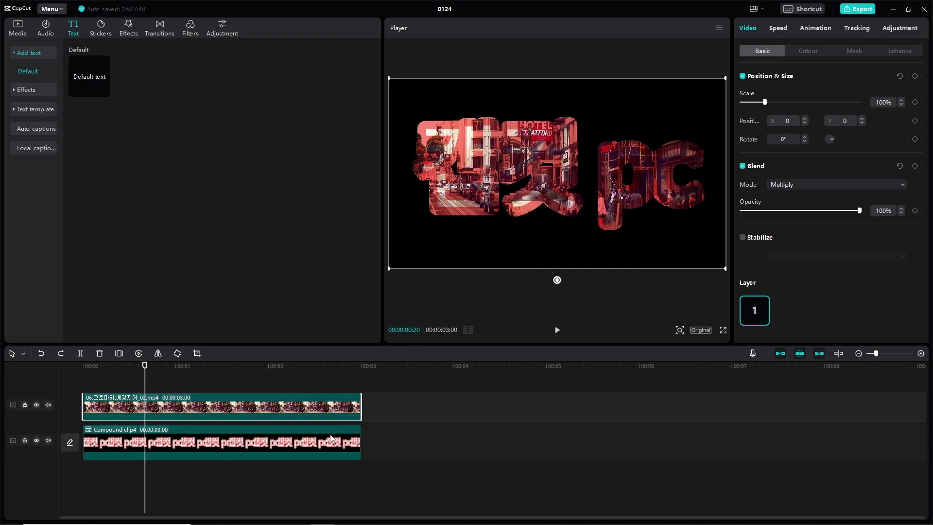
{"action": "left_click", "coordinate": [336, 450]}
{"action": "left_click_drag", "start_coordinate": [364, 436], "coordinate": [286, 454]}
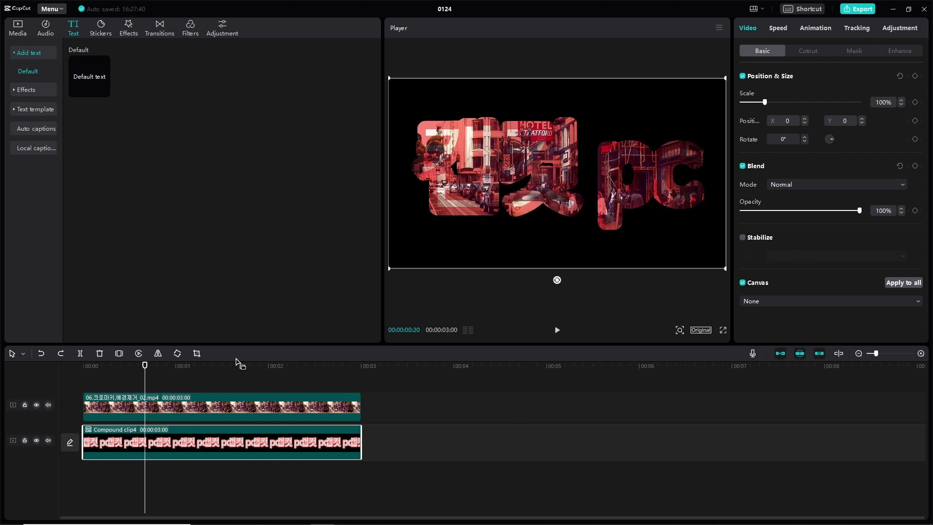
- Delete the text compound clip and the street video from the timeline
{"action": "key", "text": "Delete"}
{"action": "left_click", "coordinate": [253, 410]}
{"action": "key", "text": "Delete"}
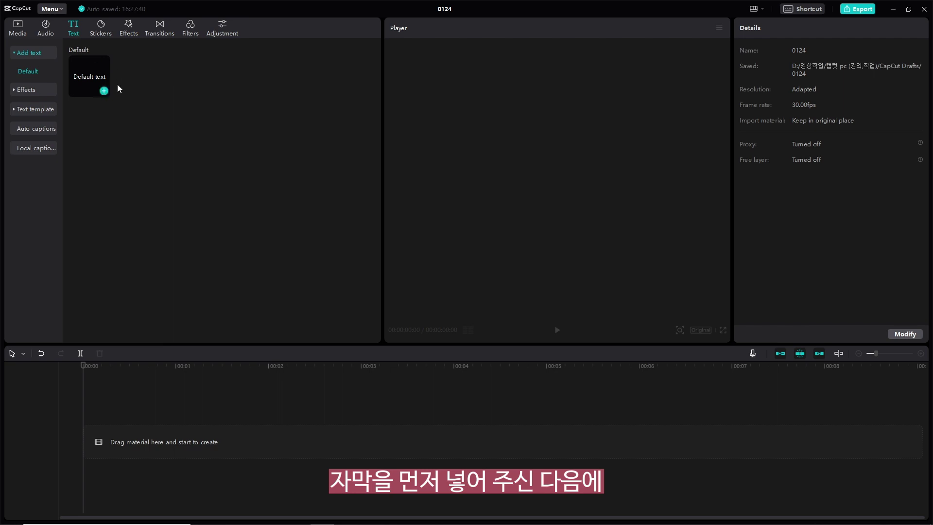
- Add a default text clip, extend it to about 7 seconds, convert it into a compound clip and play it briefly
{"action": "left_click", "coordinate": [103, 91]}
{"action": "left_click_drag", "start_coordinate": [364, 416], "coordinate": [726, 417]}
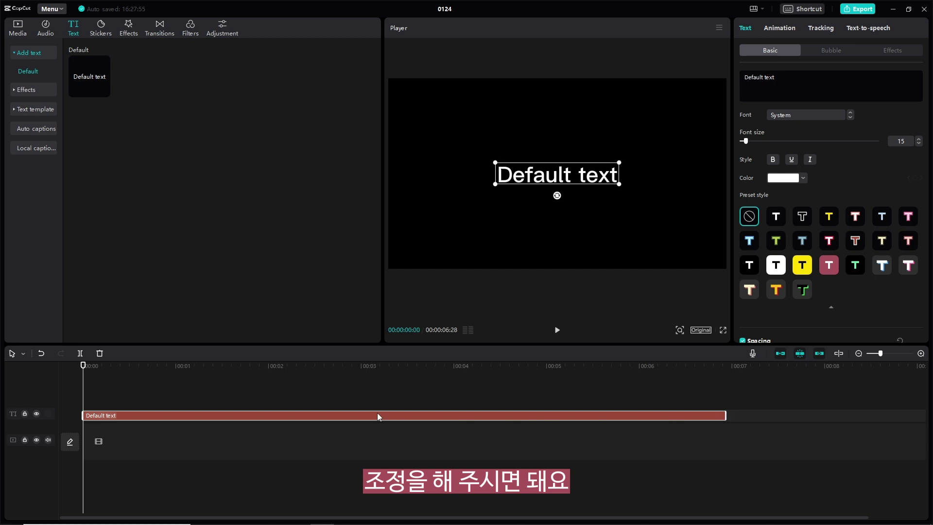
{"action": "right_click", "coordinate": [335, 424]}
{"action": "left_click", "coordinate": [371, 493]}
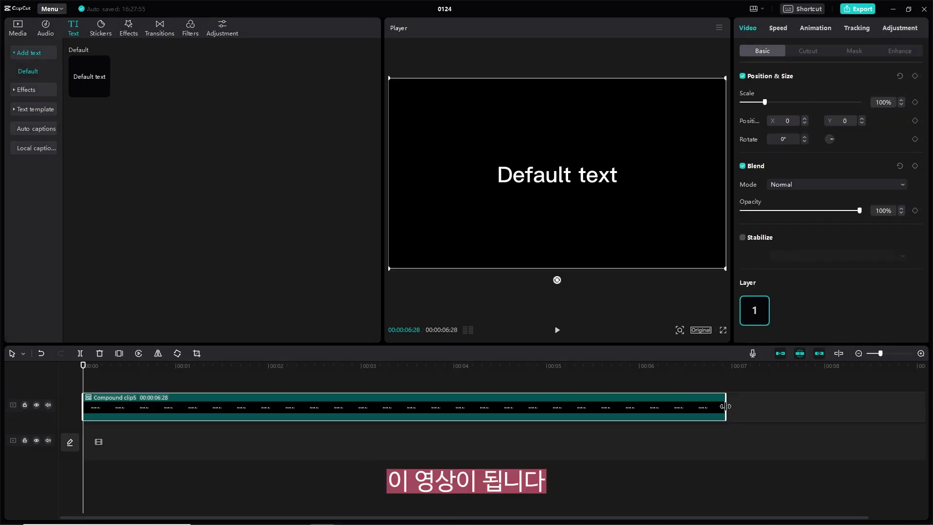
{"action": "key", "text": "space"}
{"action": "key", "text": "space"}
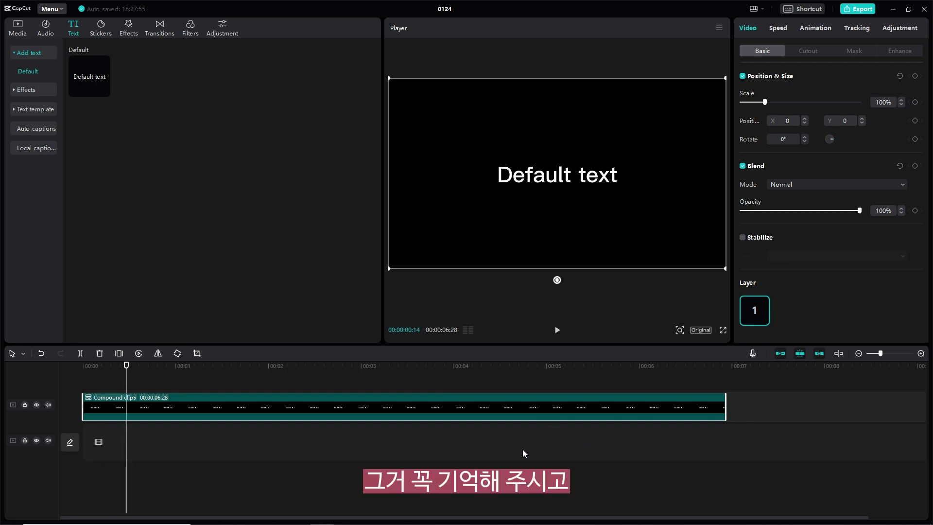